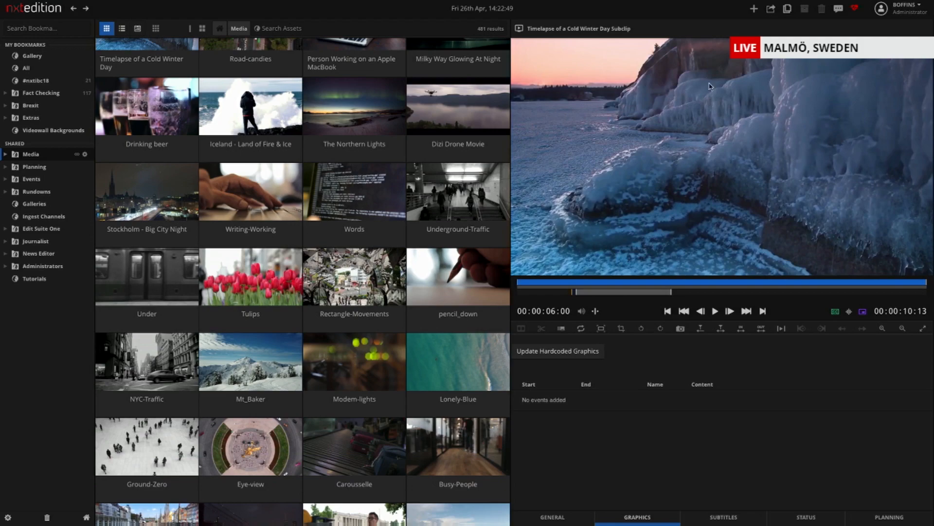
Step: Preview the subclip, pause at 00:00:10:21, and show the subtitle events
key("space")
left_click(760, 281)
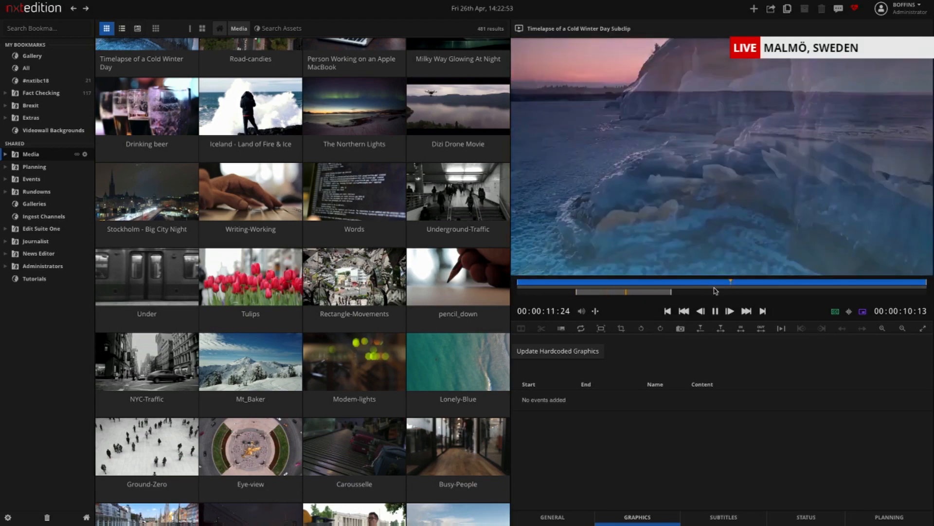
left_click(687, 281)
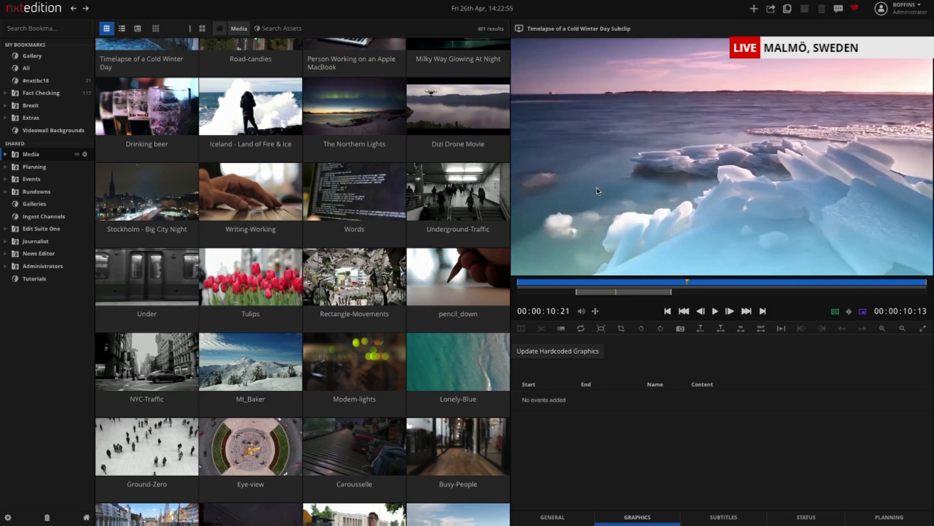
left_click(738, 520)
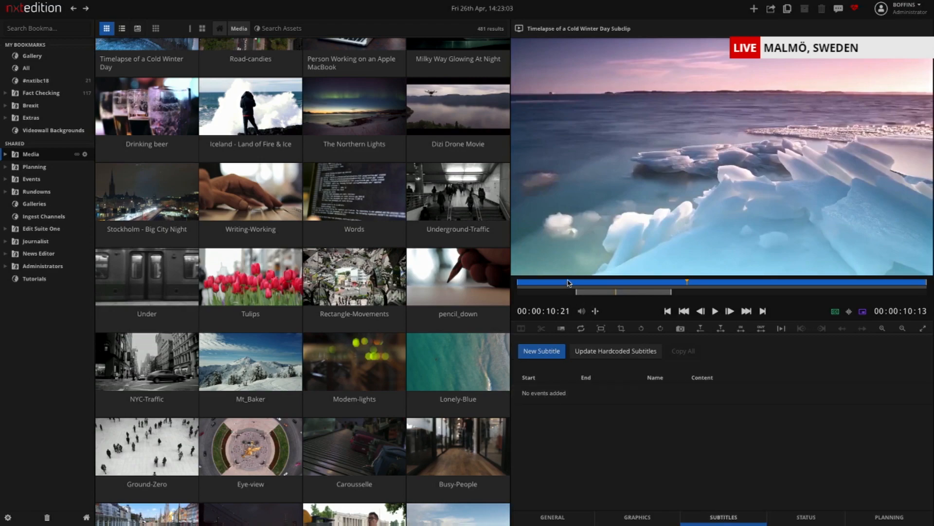
Step: Add an empty subtitle event at 00:00:06:24 and hide the LIVE MALMÖ, SWEDEN graphic
left_click_drag(568, 282, 536, 291)
left_click(538, 283)
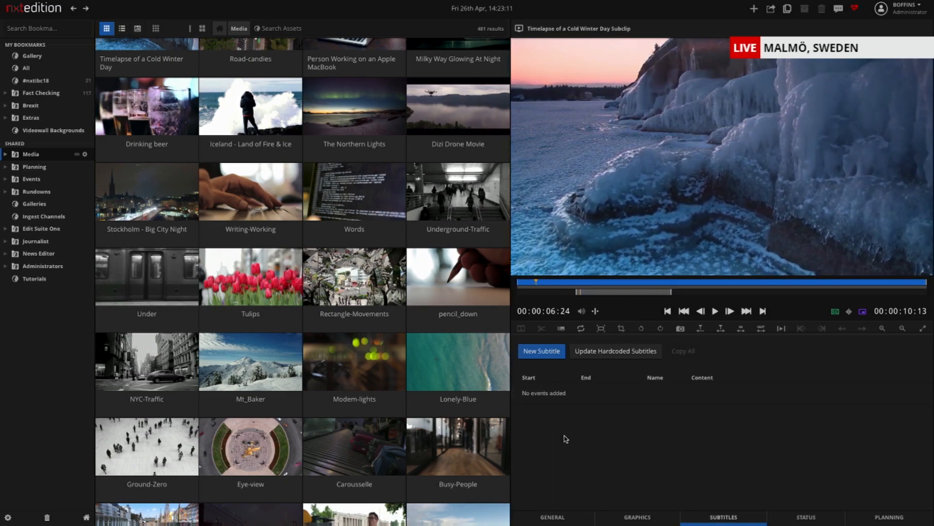
left_click(543, 351)
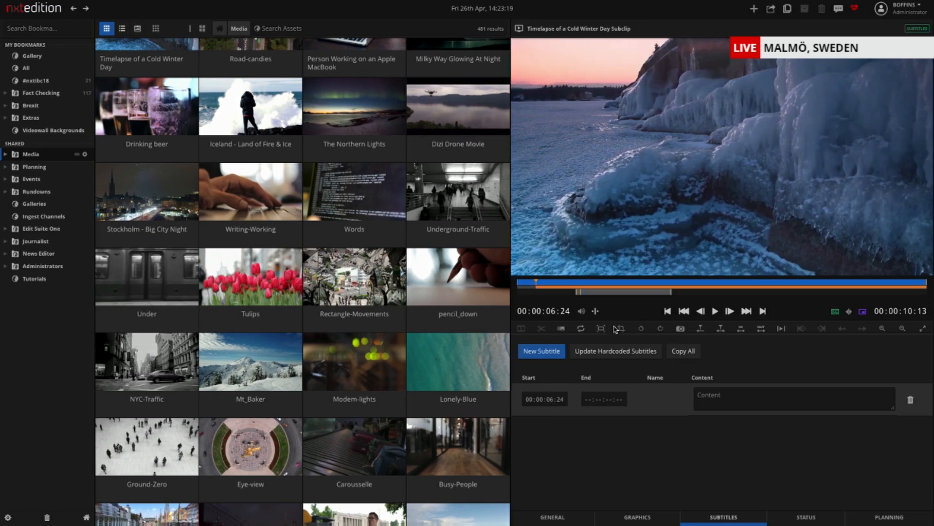
left_click(835, 314)
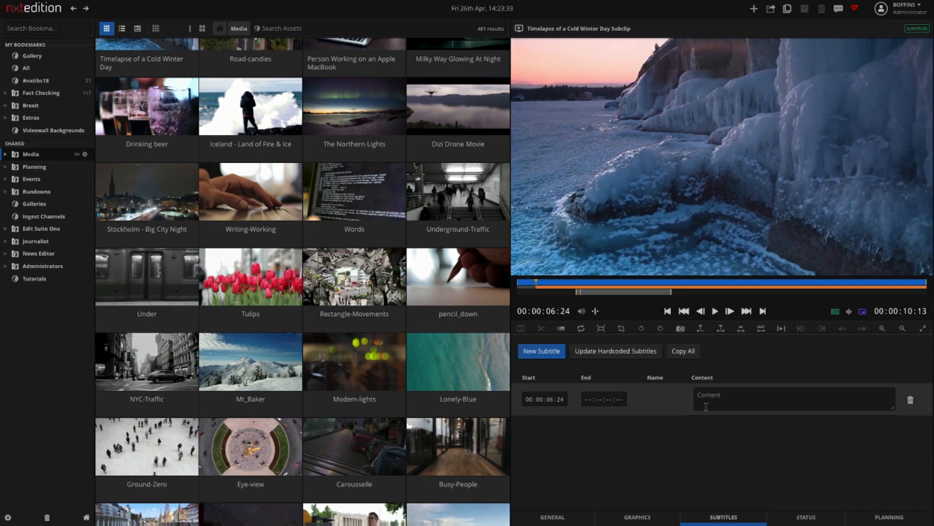
Step: Enter 'Hi I am a subtitle' as the subtitle text, then pause playback at 00:00:07:17
left_click(736, 398)
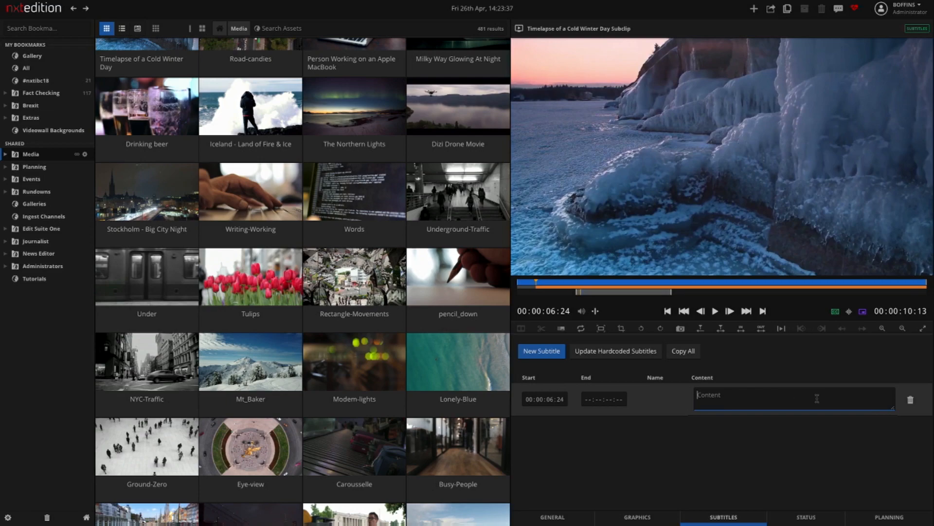
type("Hi I am > a")
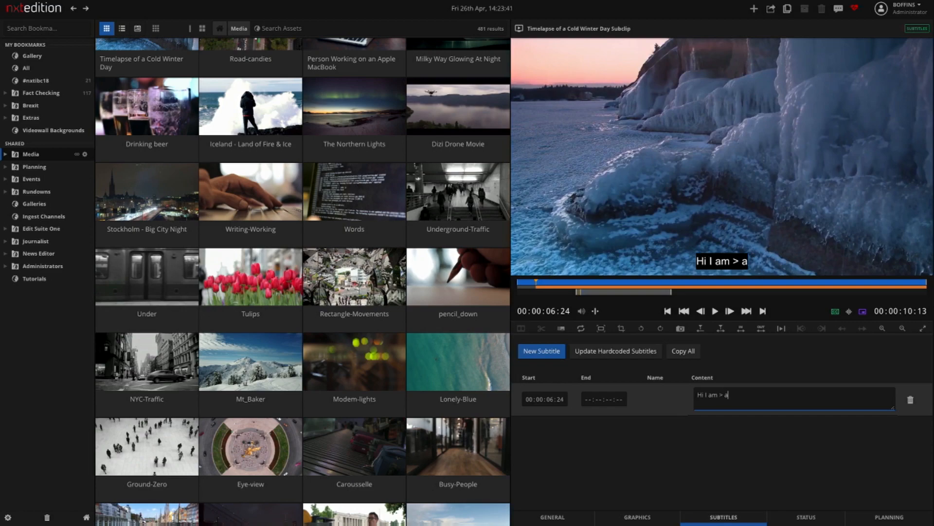
key("BackSpace")
key("BackSpace")
key("BackSpace")
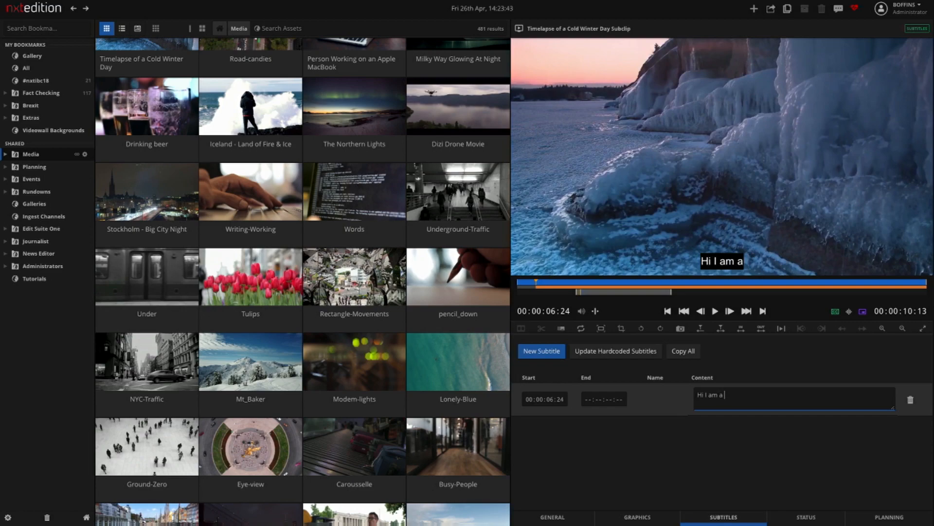
type("a subti")
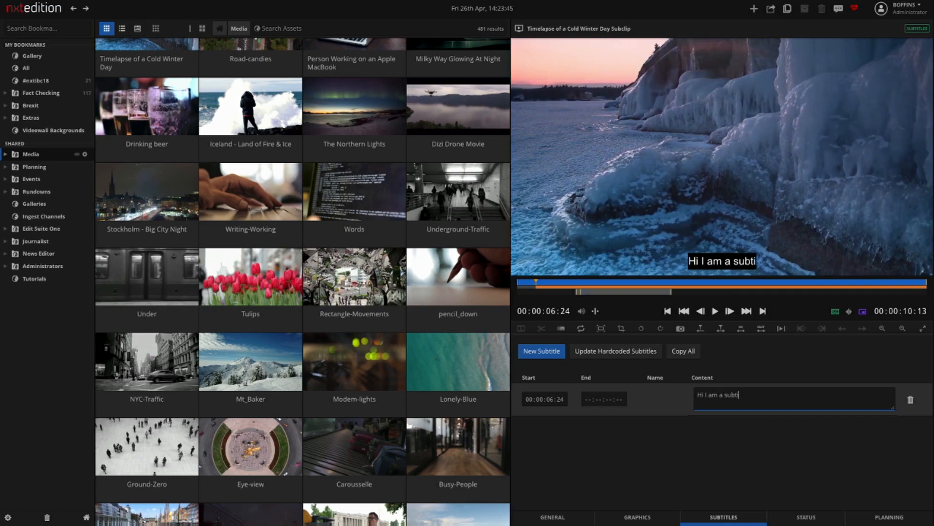
type("tle")
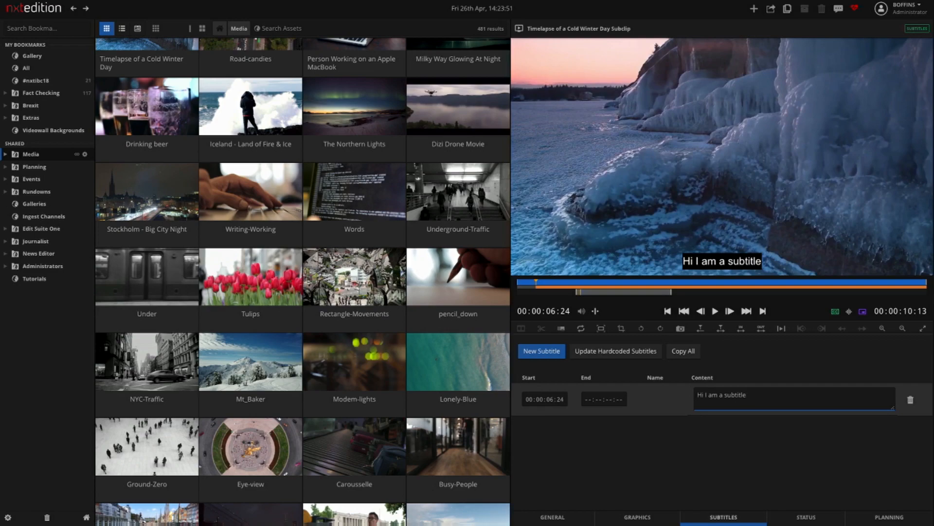
left_click_drag(536, 282, 545, 282)
key("space")
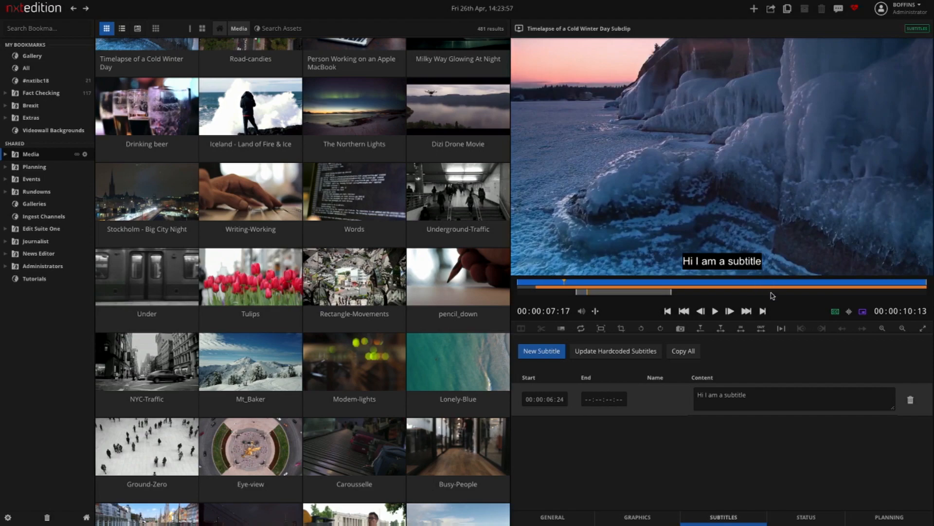
Step: Set the first subtitle's end to 00:00:07:17 and move back to review it
left_click(763, 311)
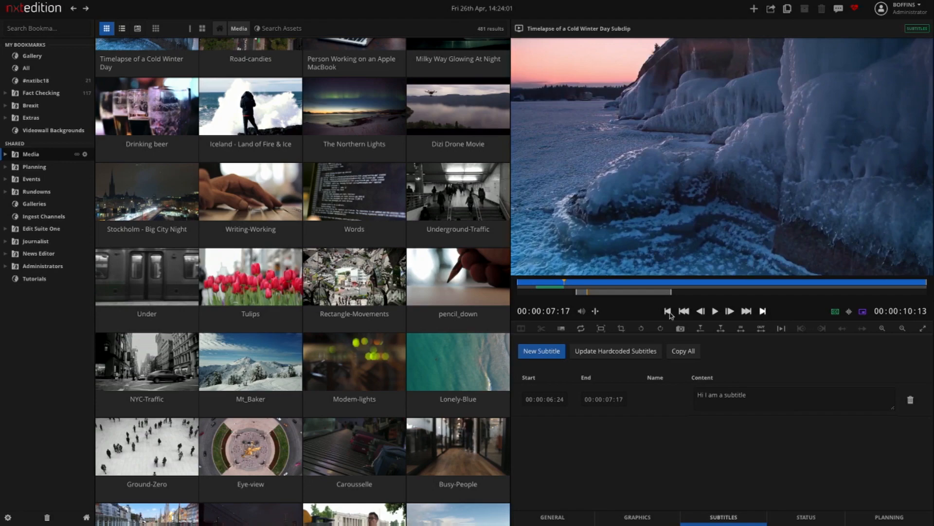
left_click(557, 286)
left_click(556, 282)
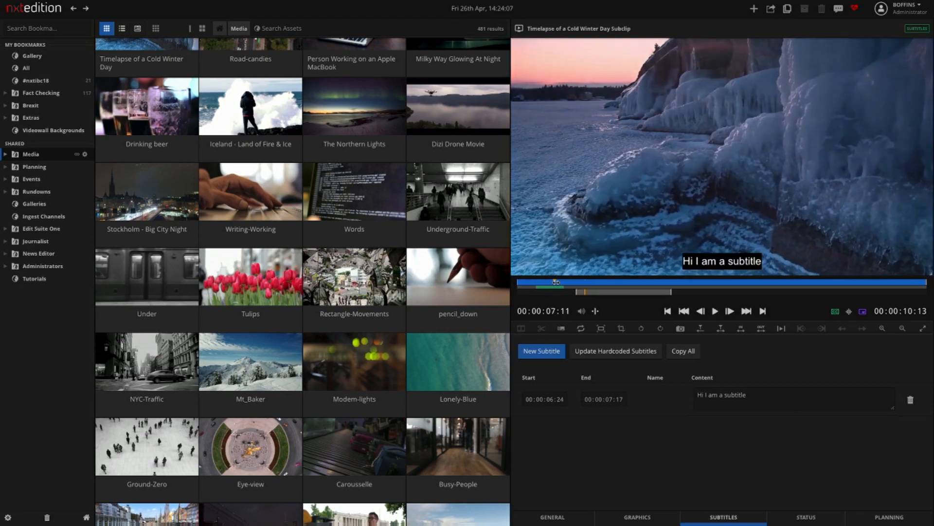
Step: Add a test subtitle at 00:00:07:11, delete it, and resume playback
left_click(549, 357)
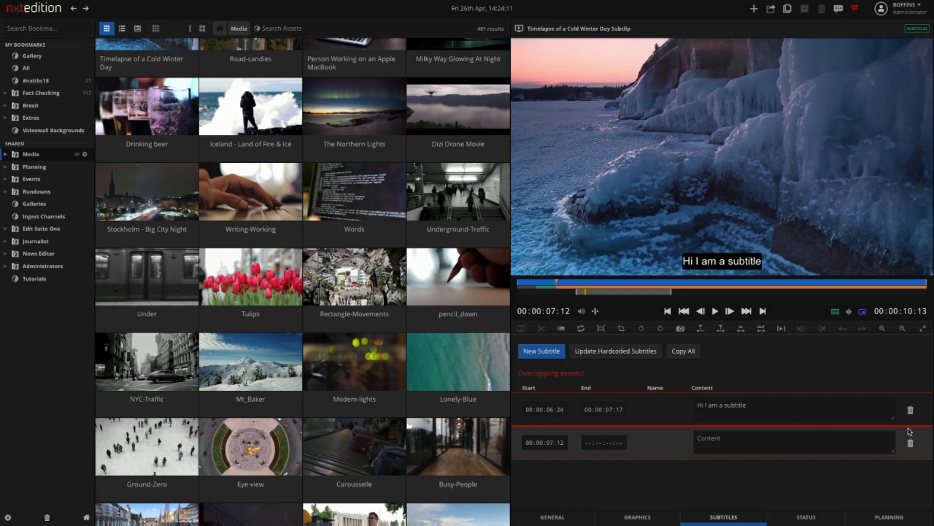
left_click(911, 443)
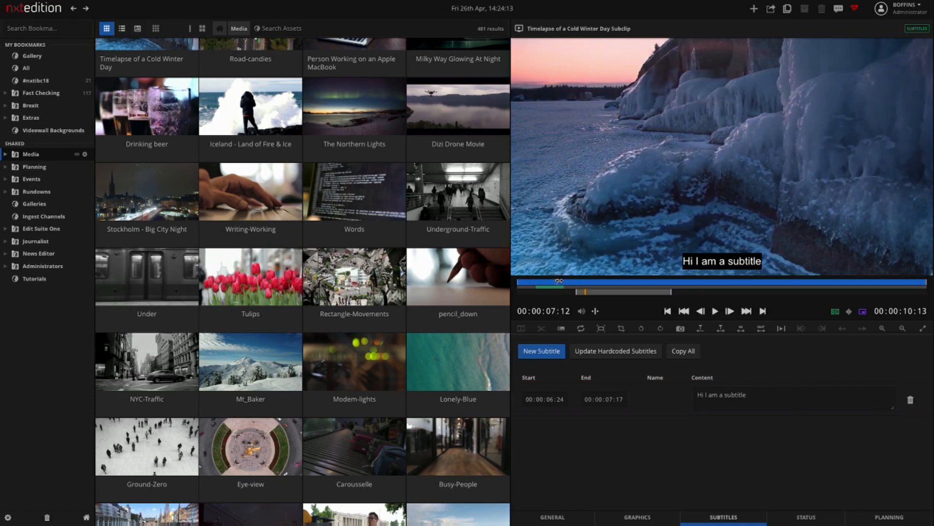
key("space")
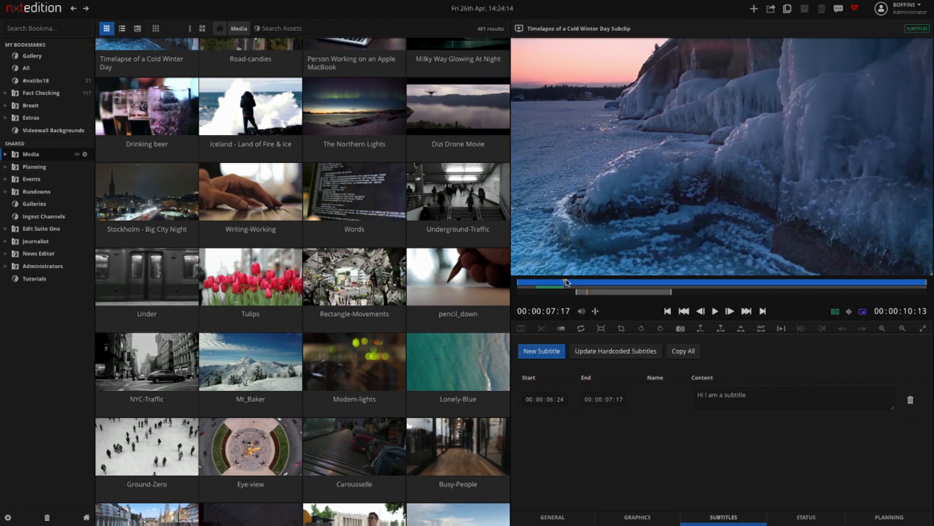
Step: Add a second subtitle reading 'here is another subtitle' with its end time set
left_click(535, 356)
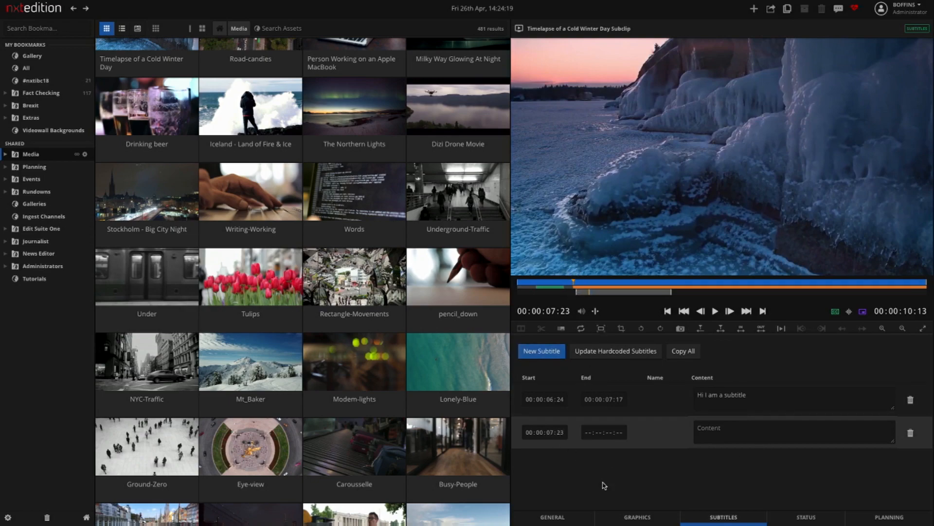
type("h")
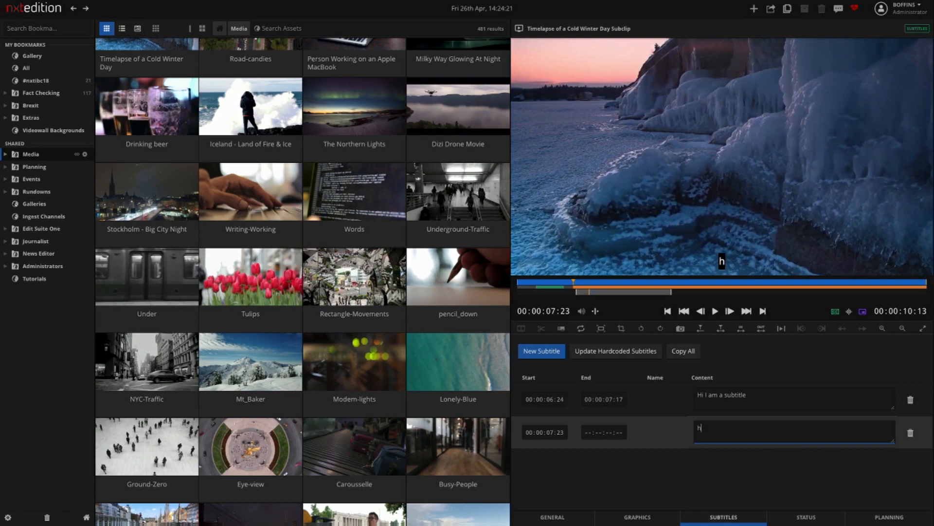
type("ere is anot")
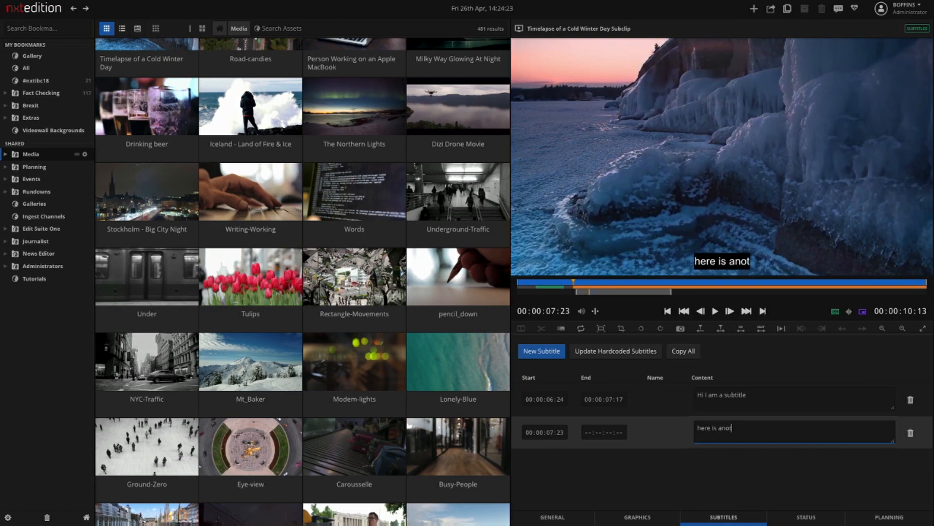
type("her subtitle")
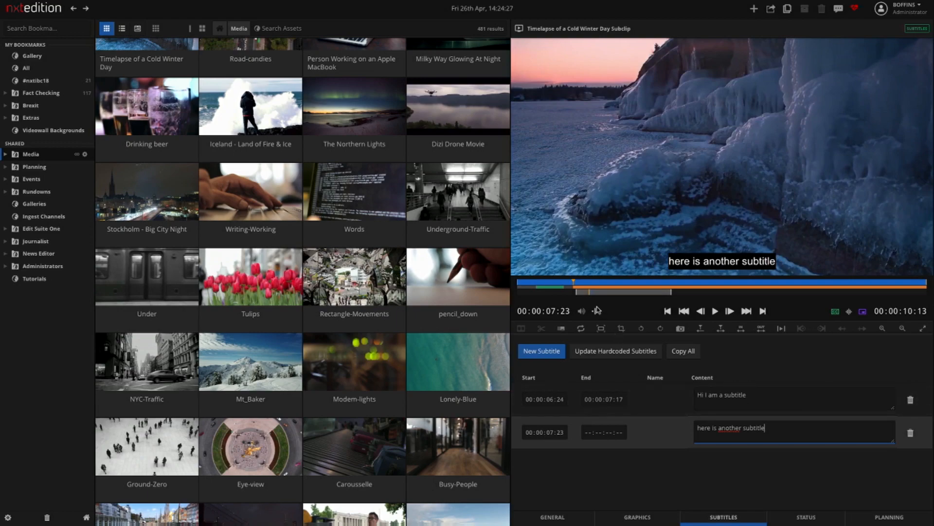
left_click(715, 310)
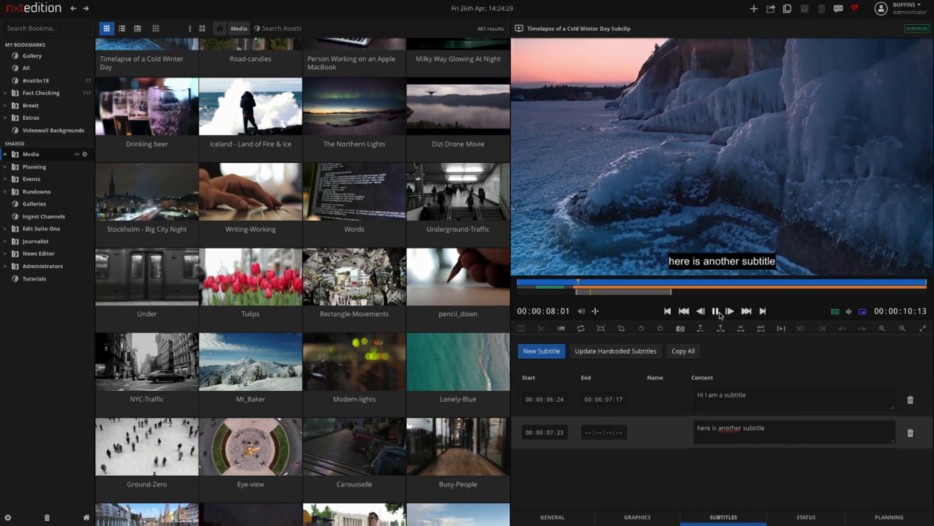
left_click(763, 312)
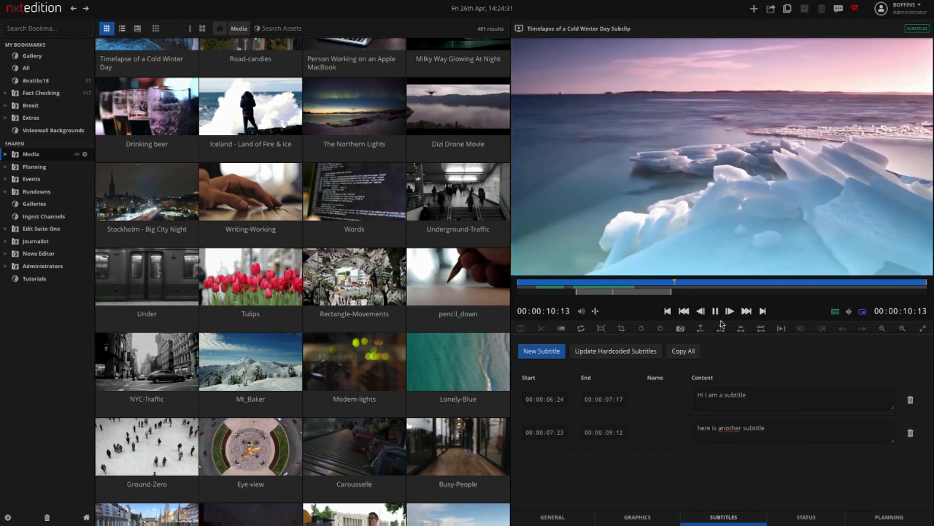
Step: Review the subtitles around 00:00:09:03, then delete the second subtitle event
mouse_move(575, 284)
left_mouse_down()
mouse_move(587, 284)
mouse_move(564, 285)
left_mouse_up()
key("space")
left_click(542, 284)
left_click(620, 281)
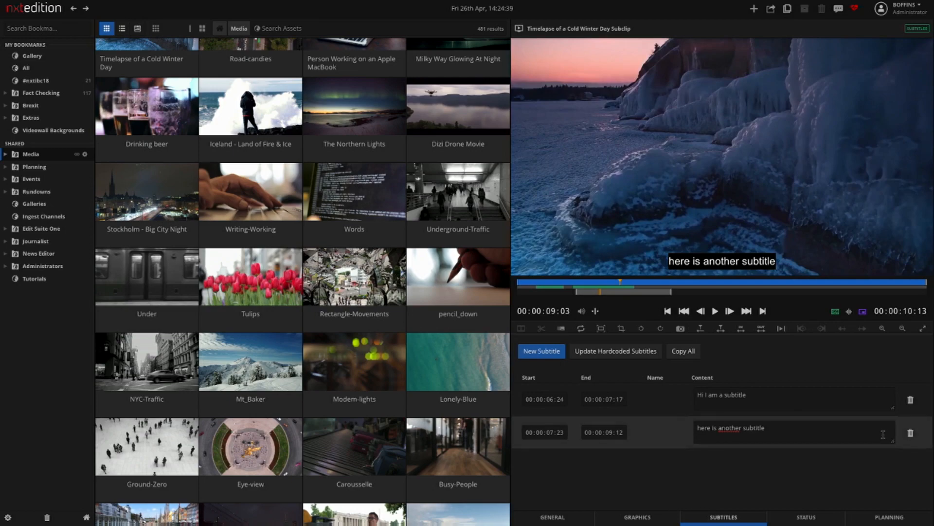
left_click(909, 433)
Step: Delete the remaining subtitle, add a new one at 00:00:09:03, and switch to subtitles.txt
left_click(910, 400)
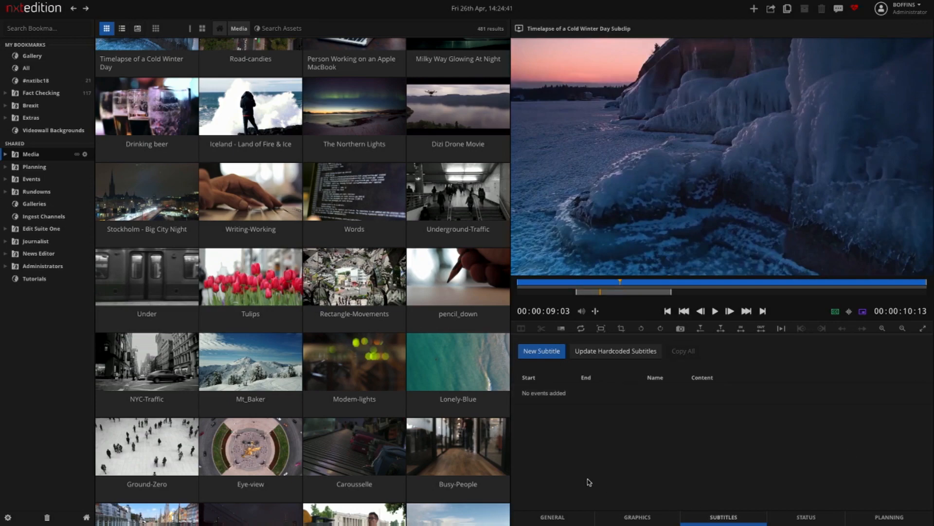
left_click(545, 351)
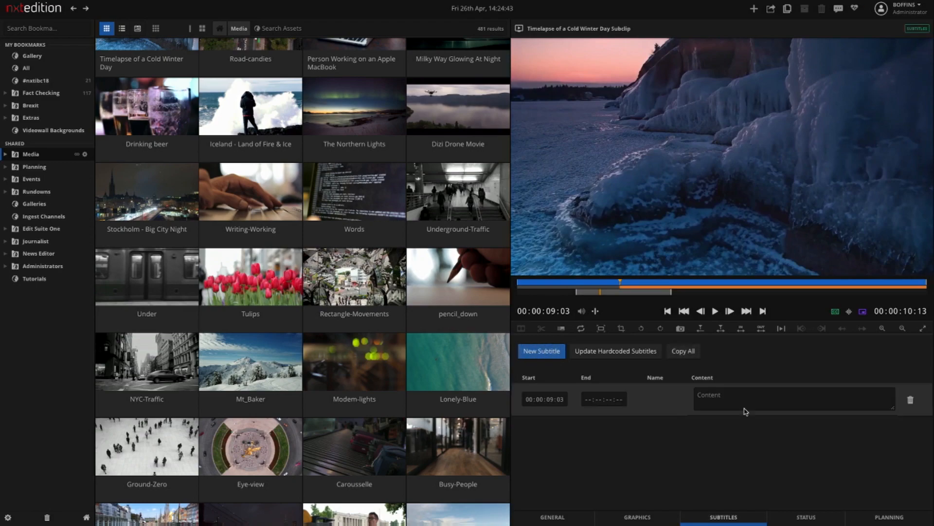
left_click(769, 395)
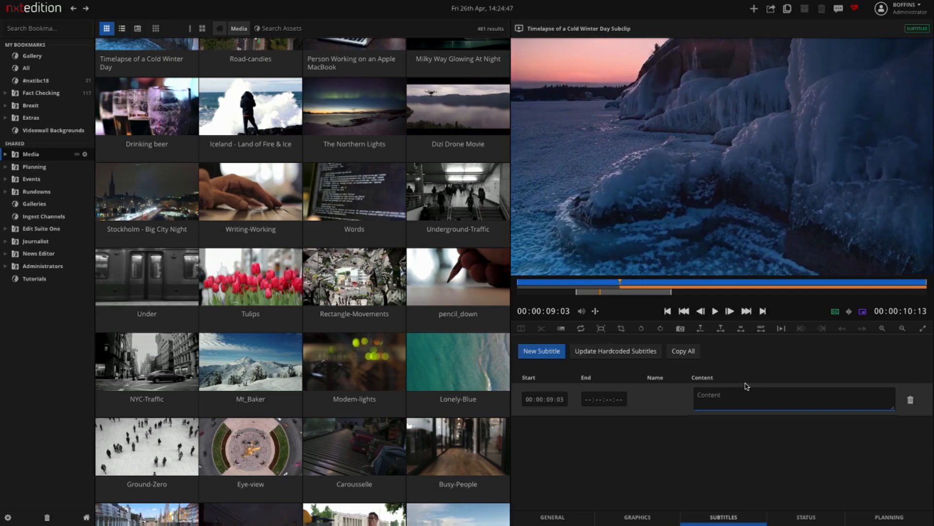
key("super+Tab")
Step: Select and copy all the text in subtitles.txt, then return to nxtedition
left_click_drag(399, 295, 390, 227)
left_click(366, 248)
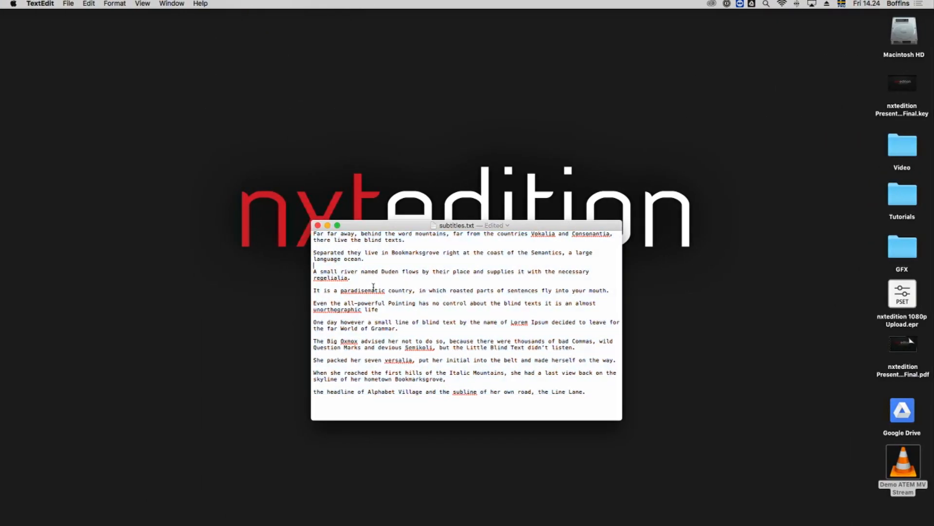
triple_click(369, 306)
key("Up")
key("super+a")
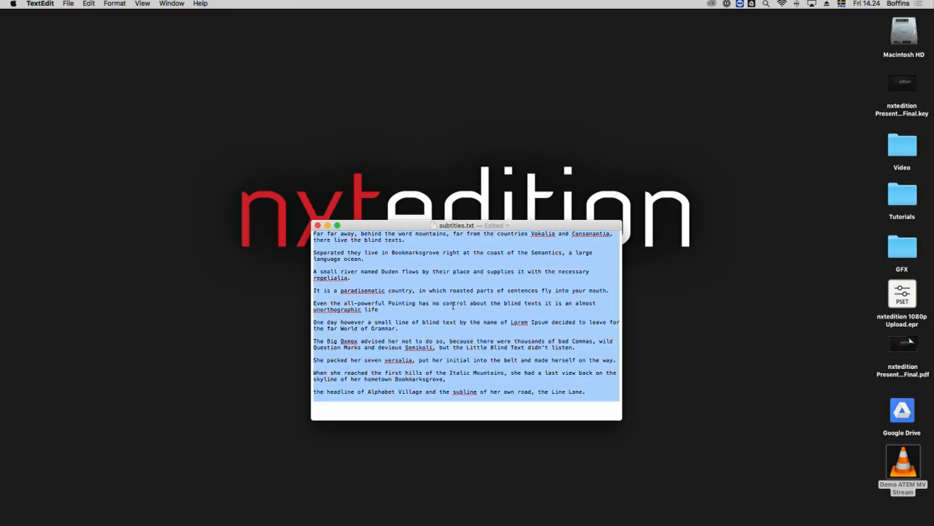
key("ctrl+Right")
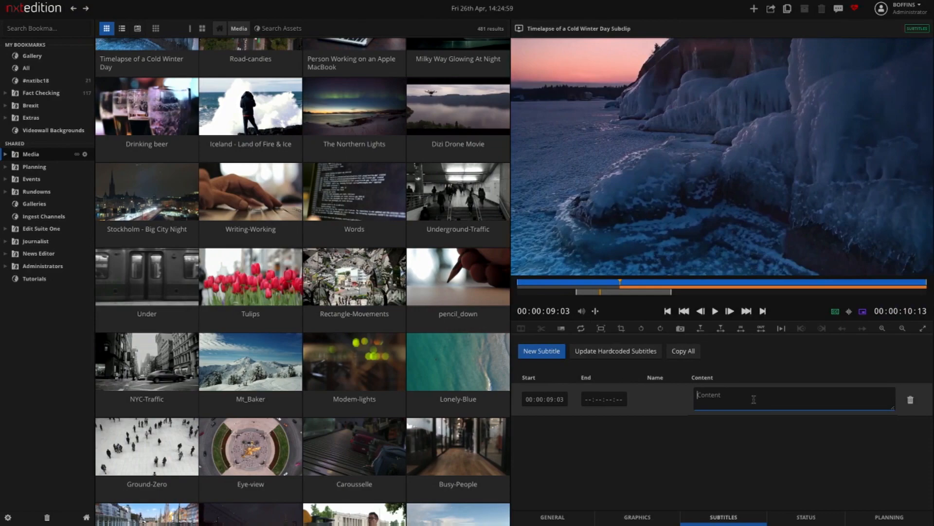
Step: Paste the copied text as subtitles and split the first line before 'there' and 'Vokalia'
key("super+v")
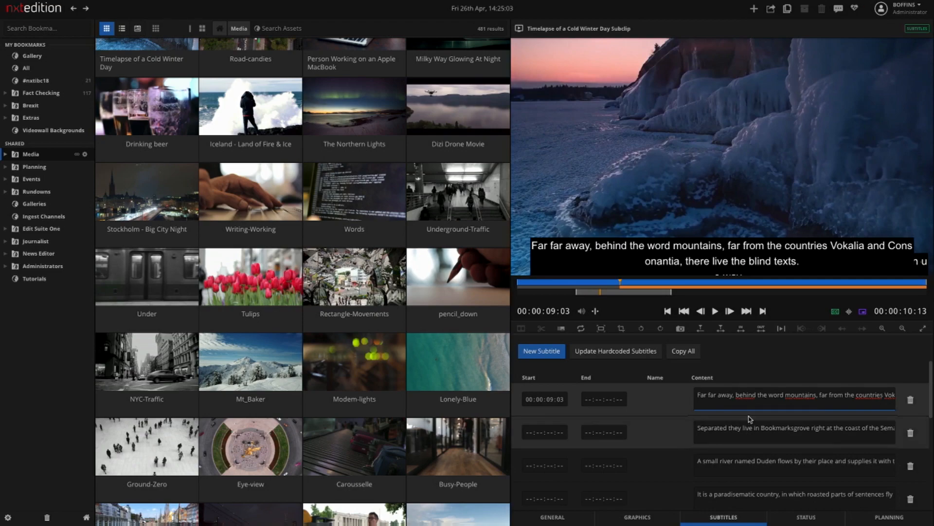
scroll(774, 428, "down", 5)
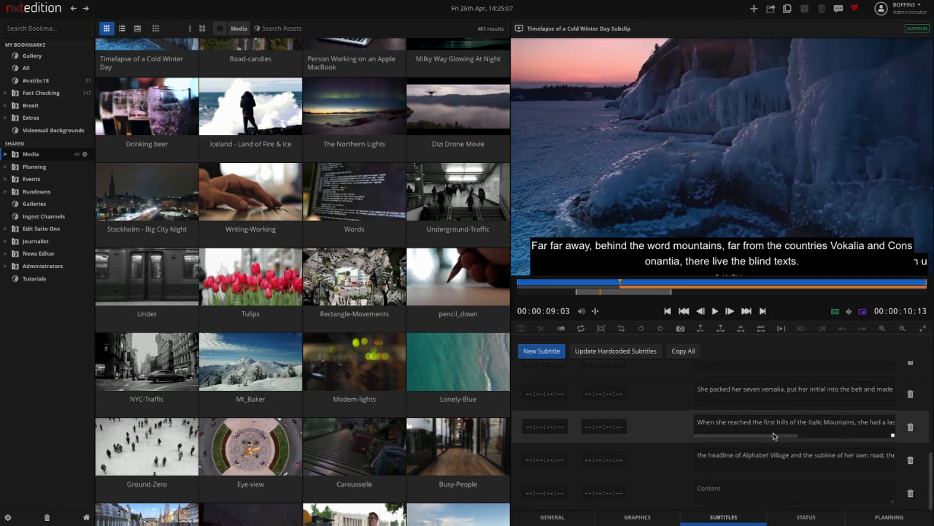
scroll(775, 436, "up", 5)
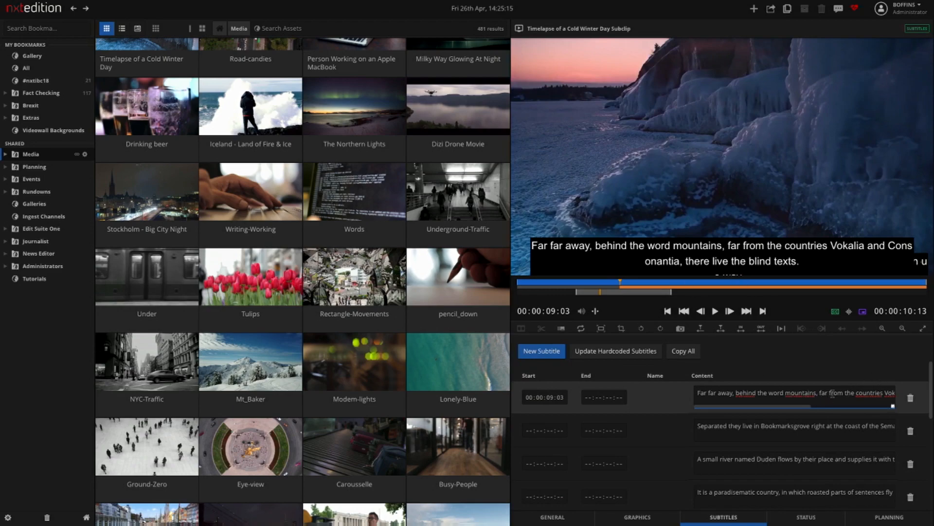
left_click_drag(831, 393, 879, 394)
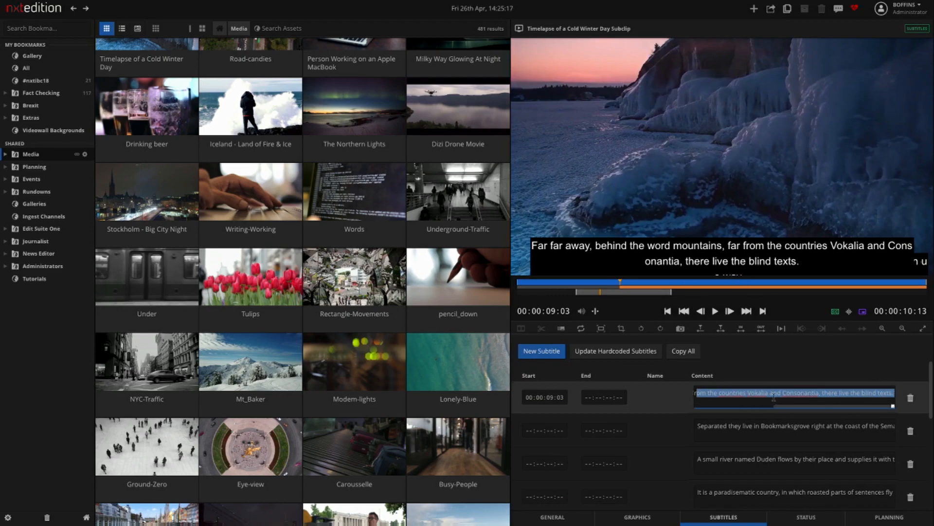
left_click(823, 394)
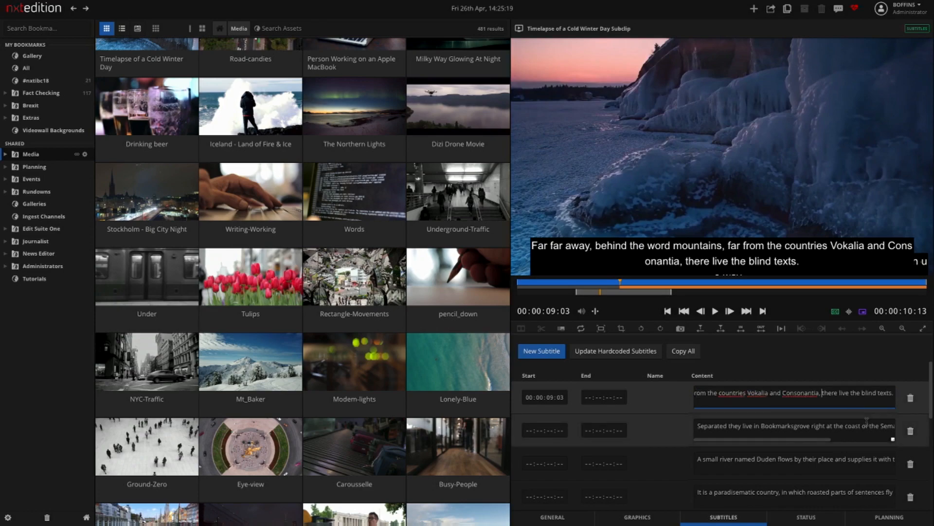
key("Return")
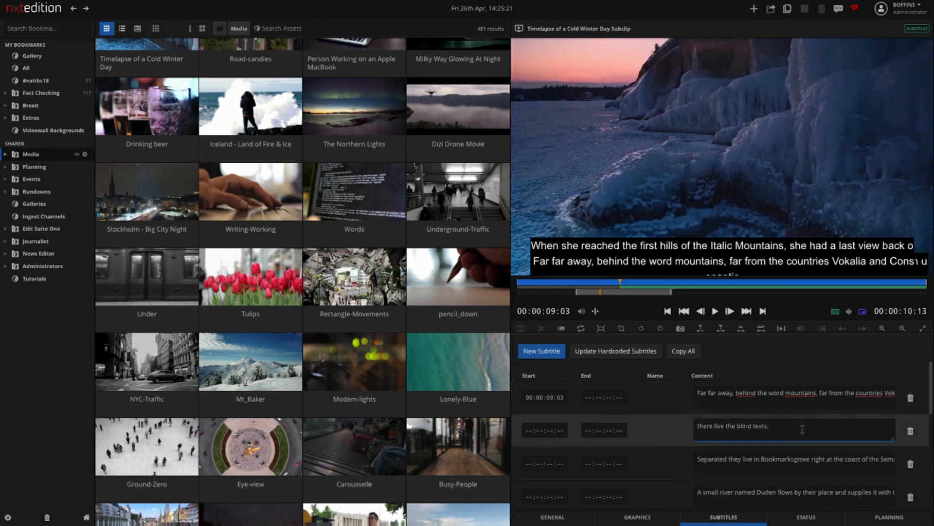
left_click(777, 422)
left_click(886, 395)
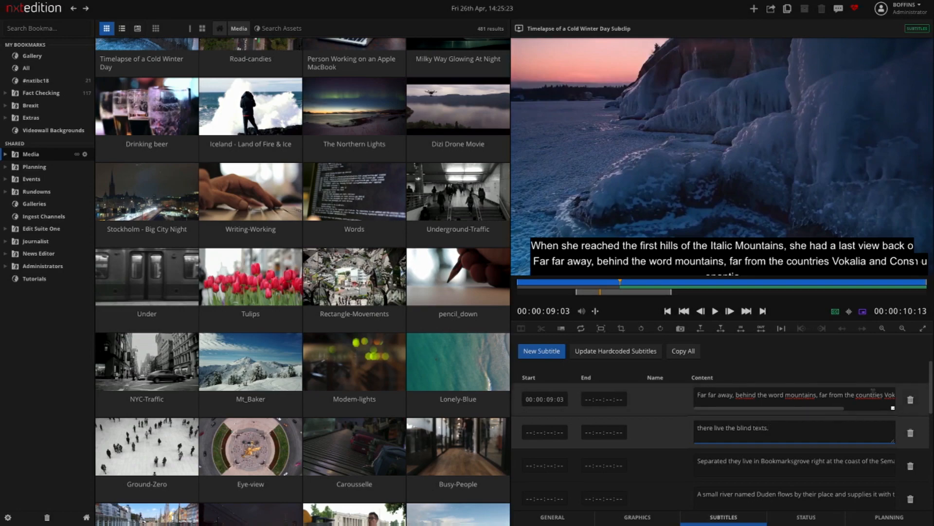
key("Return")
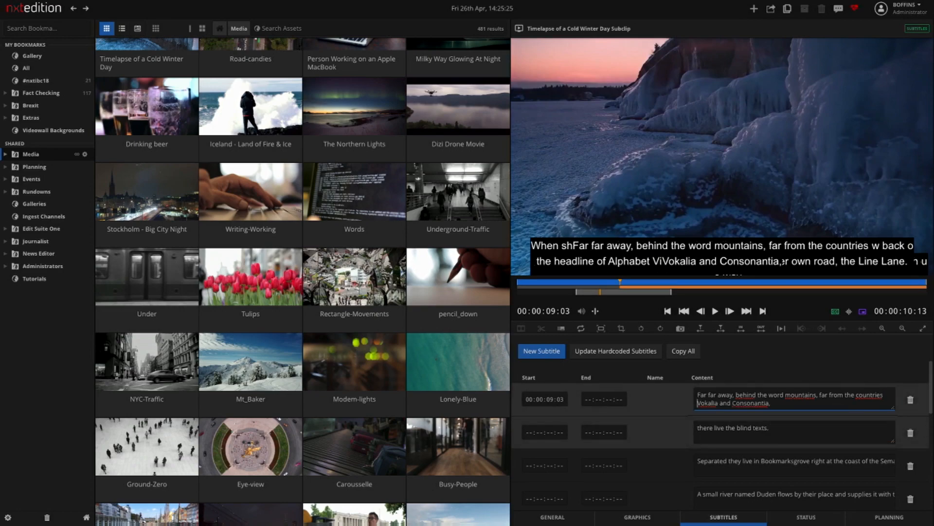
left_click(721, 434)
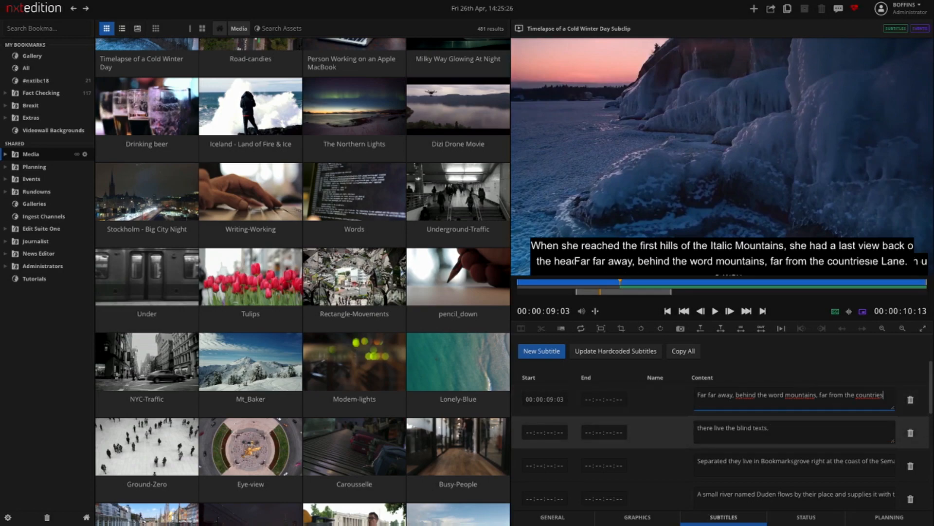
Step: End the first subtitle at 00:00:09:21
left_click(603, 399)
left_click_drag(625, 281, 648, 283)
left_click(764, 312)
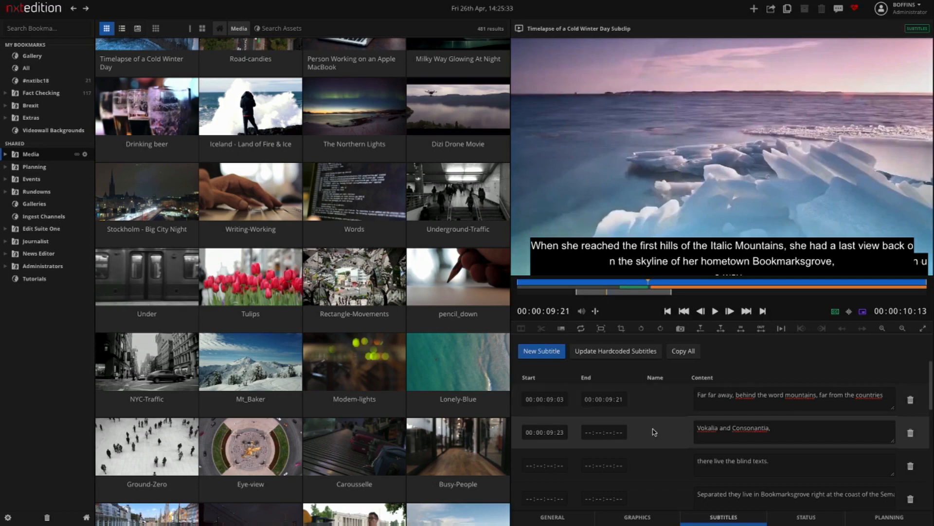
Step: Time successive subtitles with the O key during playback, then scrub back to about 00:00:11:03
left_click(715, 311)
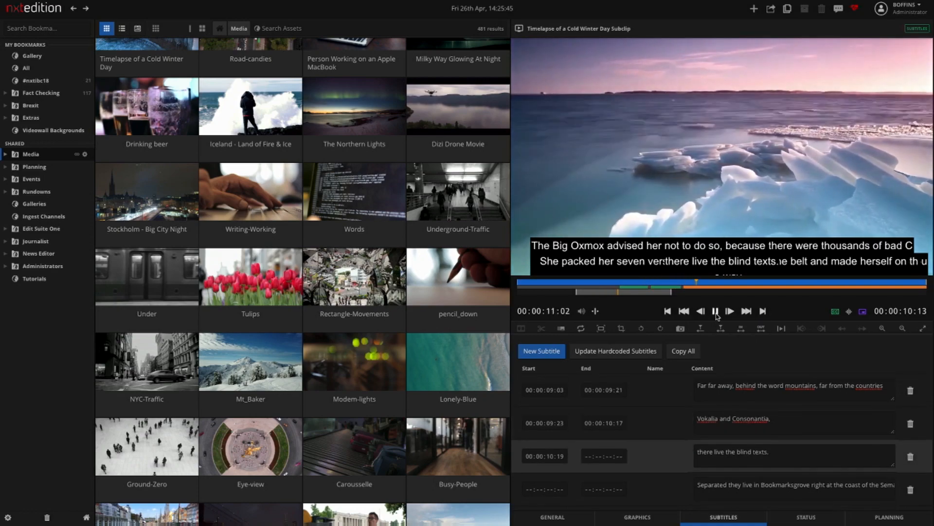
key("o")
key("o")
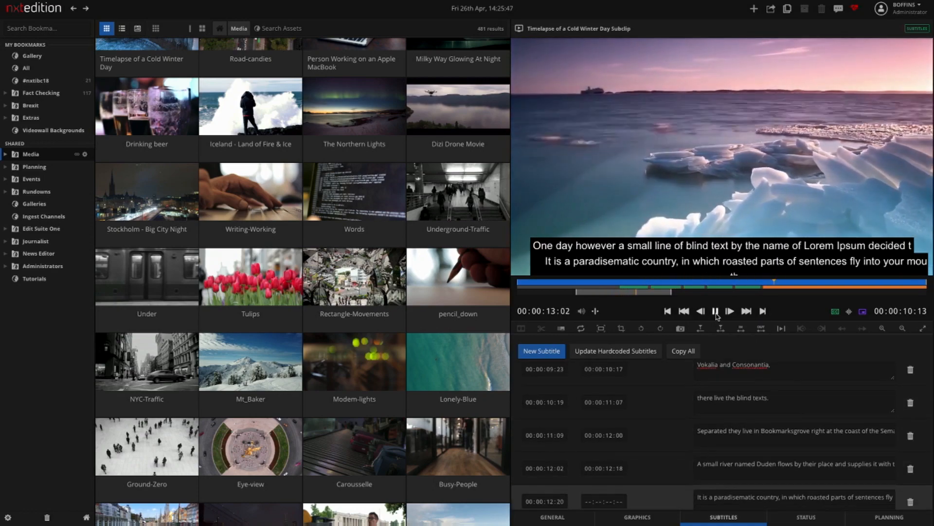
key("o")
key("o")
key("o")
key("o")
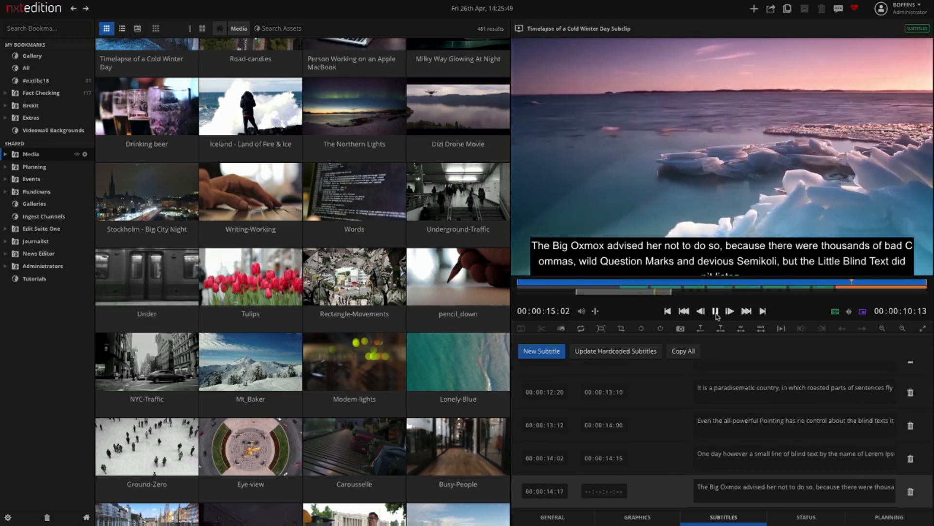
key("o")
key("o")
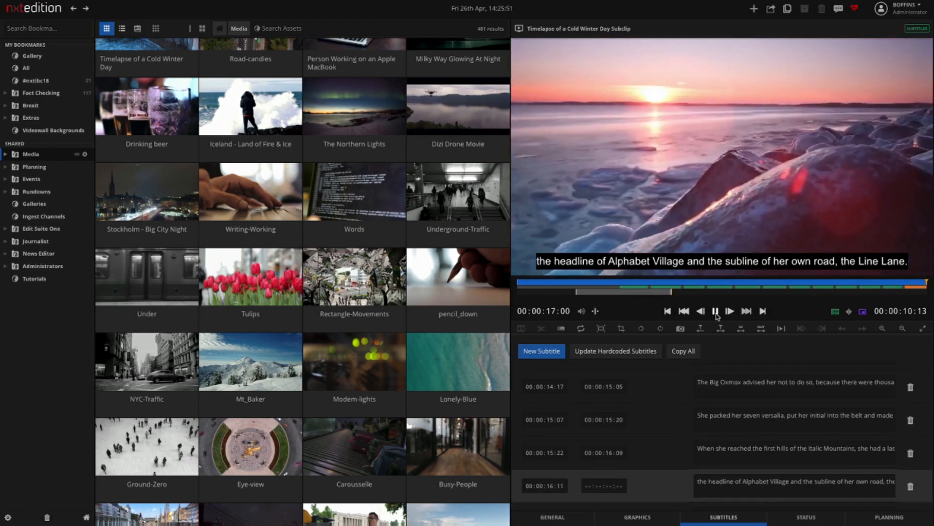
left_click(624, 283)
left_click_drag(652, 283, 771, 268)
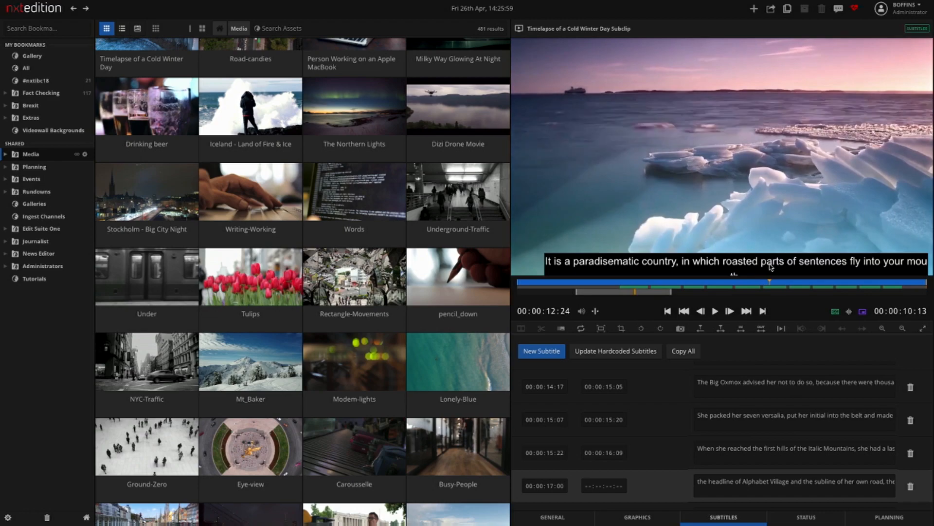
Step: Split 'sentences fly into your mouth.' off the 00:00:12:20 subtitle and scrub to check it
left_click(779, 288)
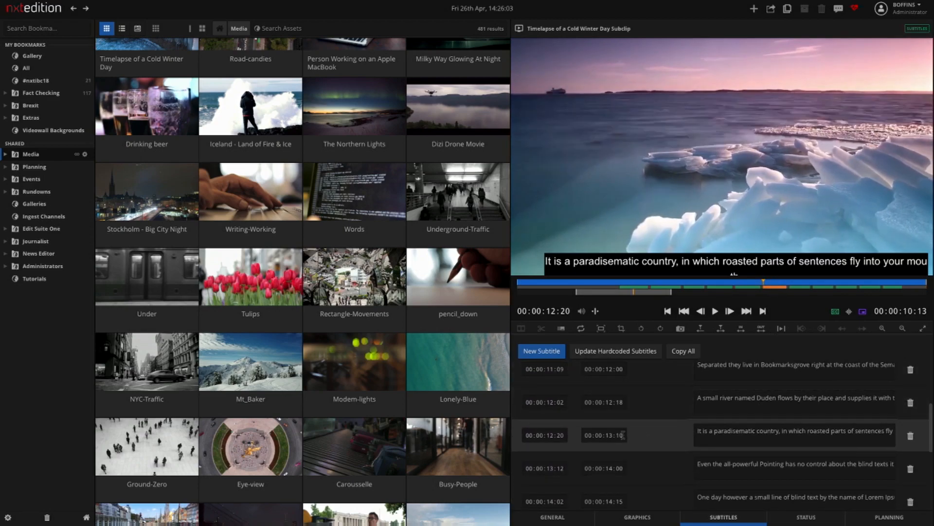
left_click(822, 432)
left_click_drag(822, 431, 895, 431)
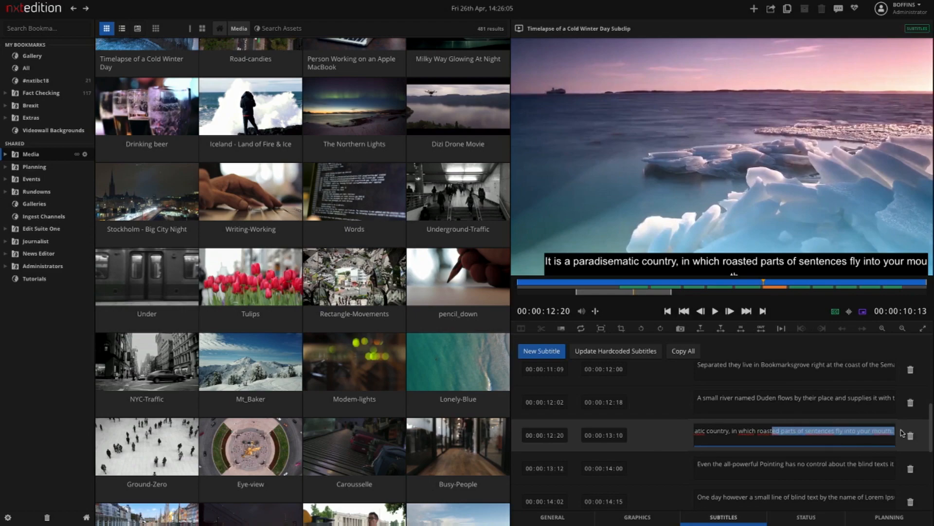
left_click(797, 428)
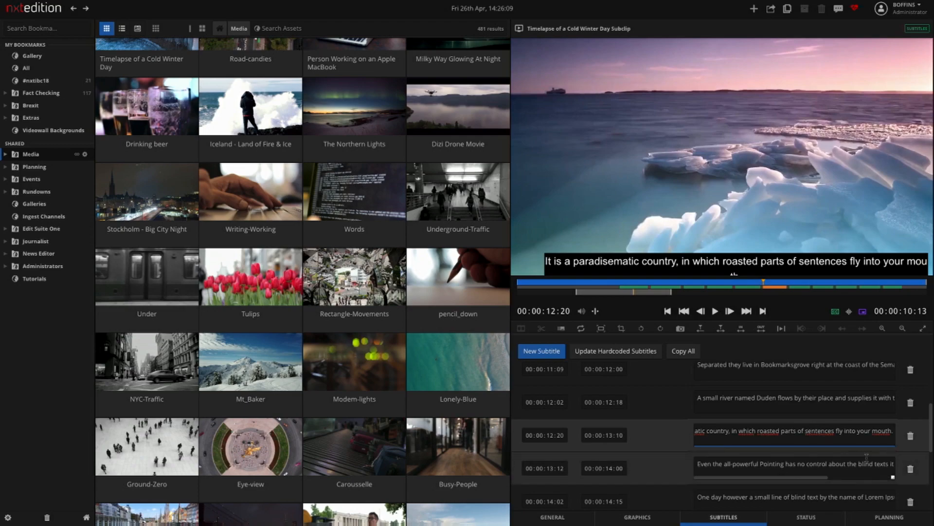
key("Return")
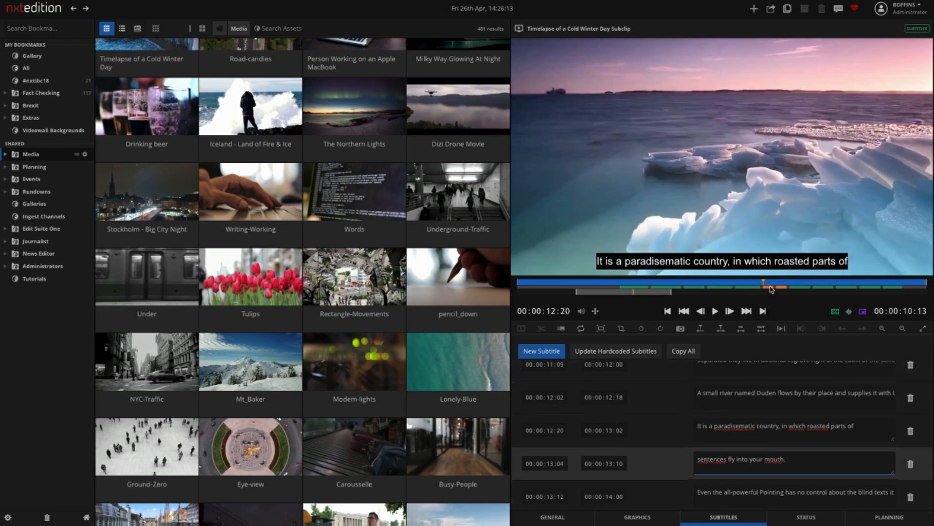
left_click_drag(766, 283, 781, 294)
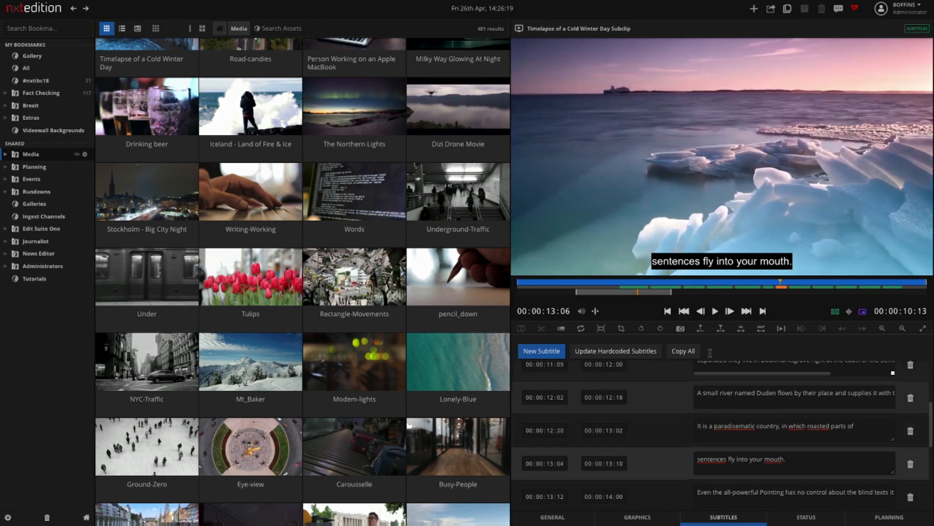
left_click_drag(767, 282, 745, 289)
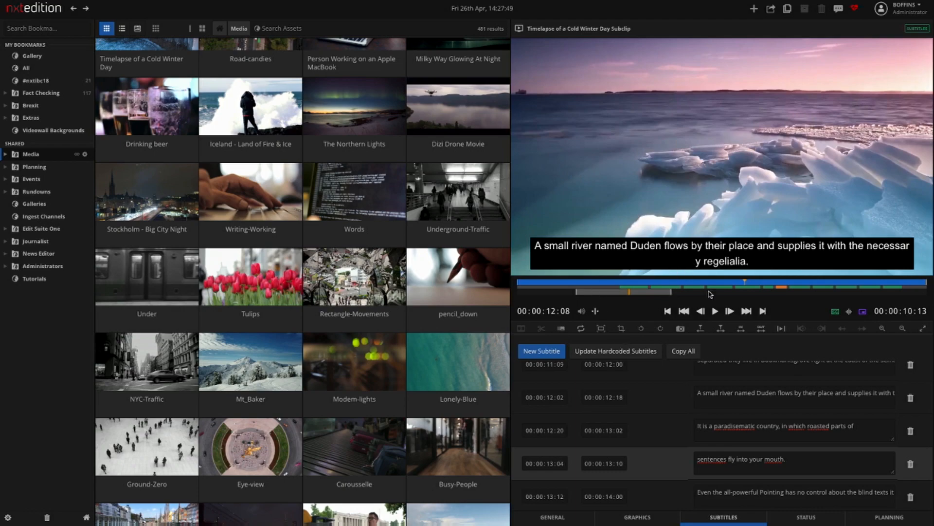
Step: Hide the preview subtitles, search assets for 'aft types:event', and drag AFT Subt Raised into graphics
left_click(835, 311)
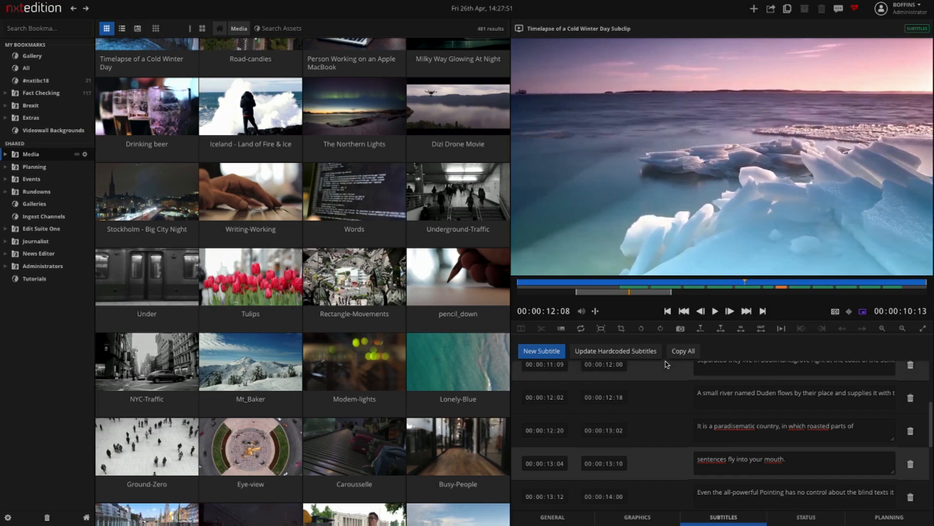
left_click(641, 518)
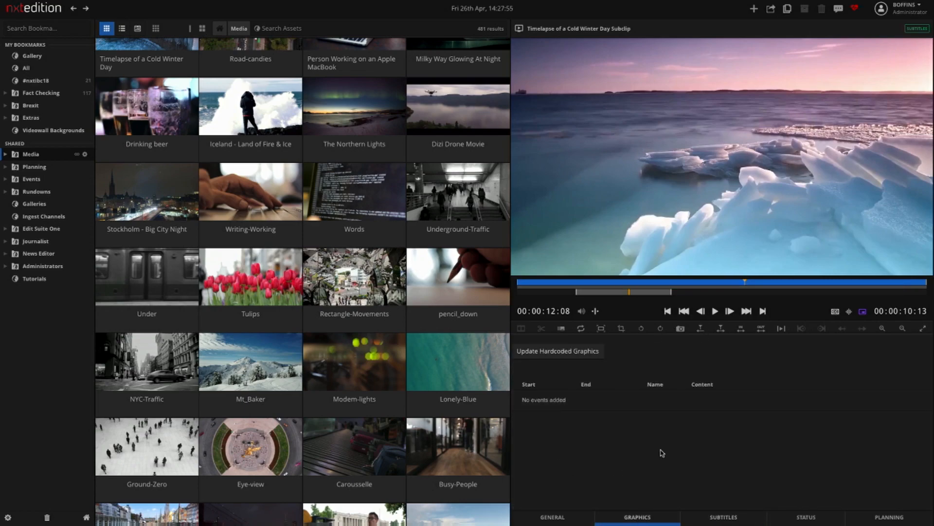
left_click(320, 30)
type("aft")
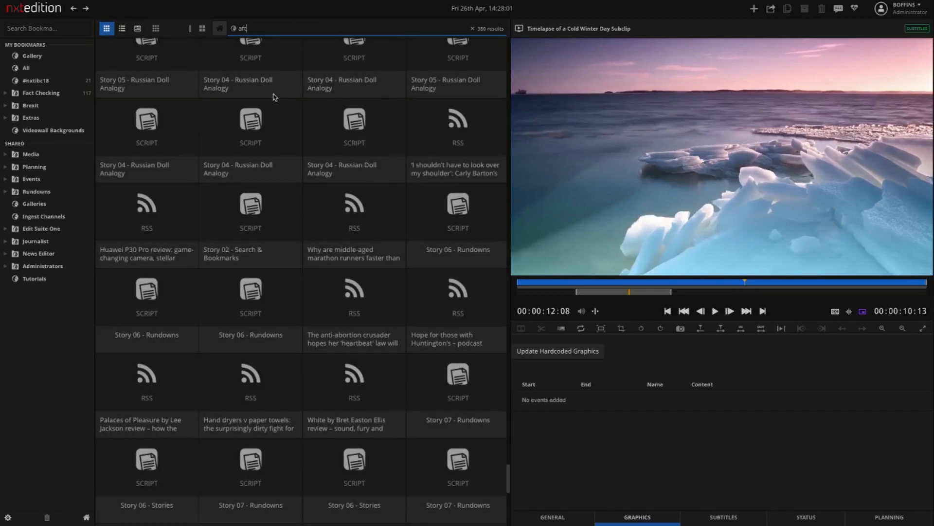
type(" types:event")
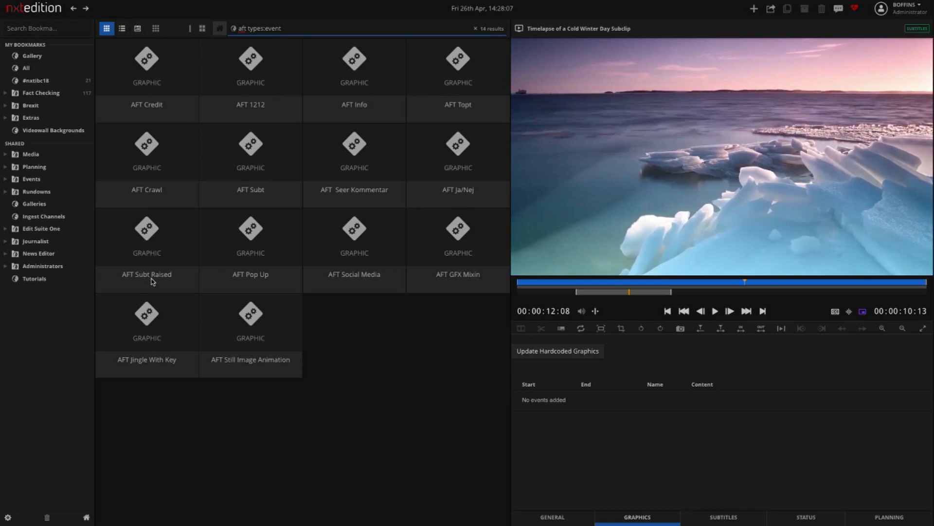
left_click_drag(173, 253, 727, 432)
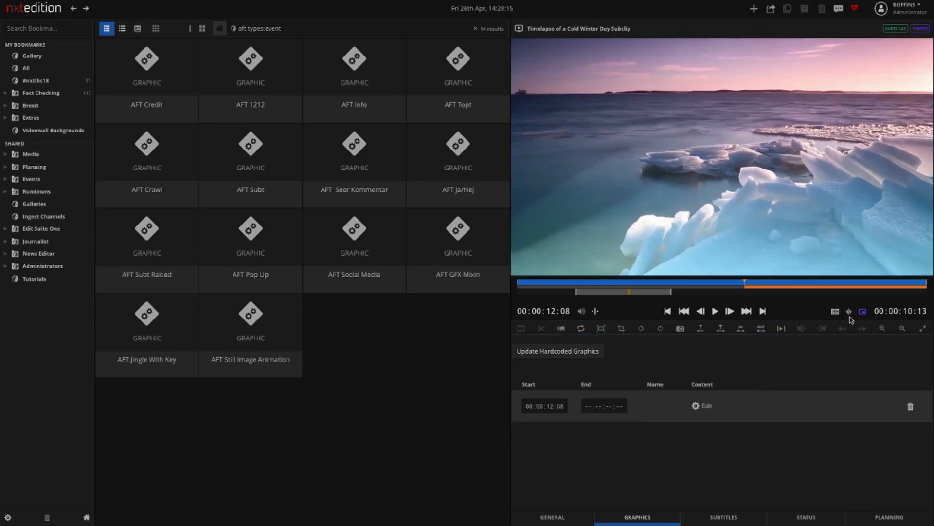
Step: Turn the preview subtitles off and open settings of the AFT Subt Raised event at 00:00:12:08
left_click(835, 312)
left_click(835, 313)
left_click(835, 312)
left_click(835, 312)
left_click(177, 275)
left_click(696, 406)
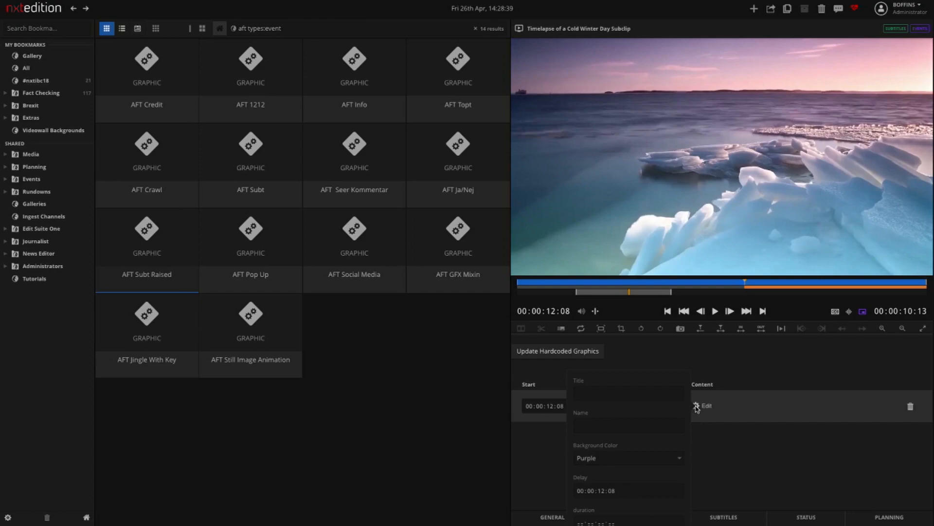
Step: Give the lower-third the title nxtedition, the presenter's name and a Yellow background
left_click(629, 396)
left_click(622, 425)
type("Adam Leah")
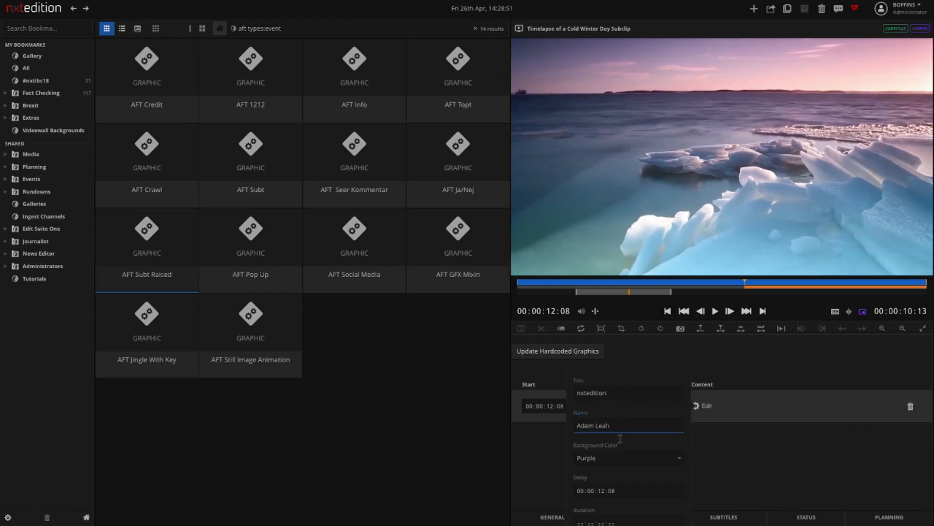
left_click(620, 458)
left_click(626, 420)
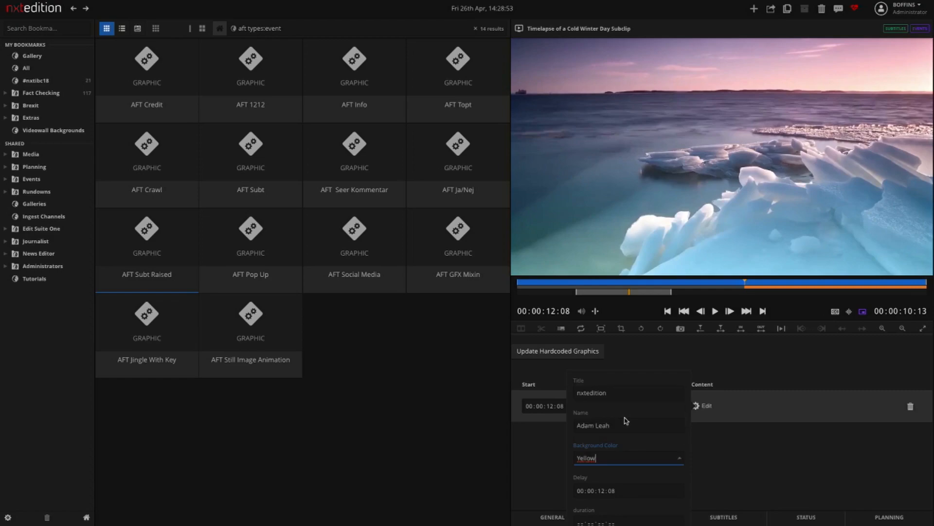
Step: Clear the graphic's delay value and close its settings form
left_click(631, 490)
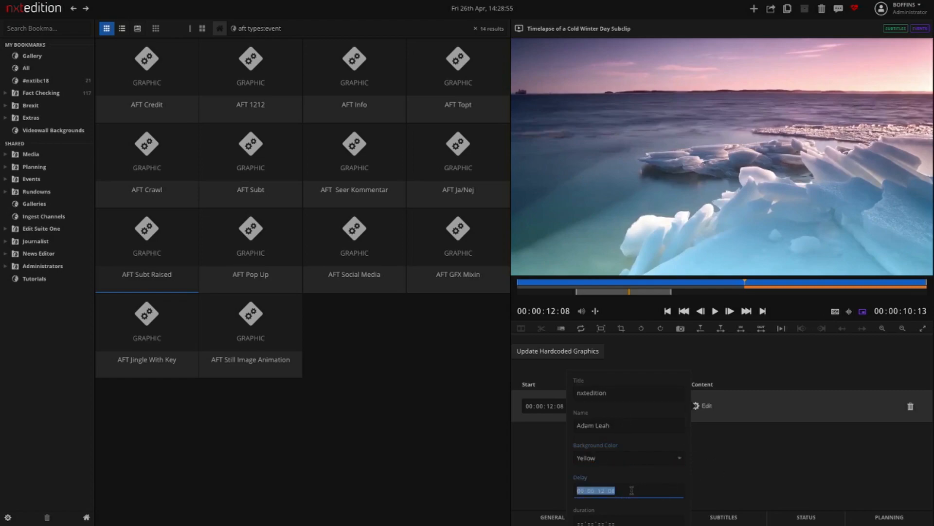
left_click(606, 490)
triple_click(602, 490)
key("BackSpace")
key("Return")
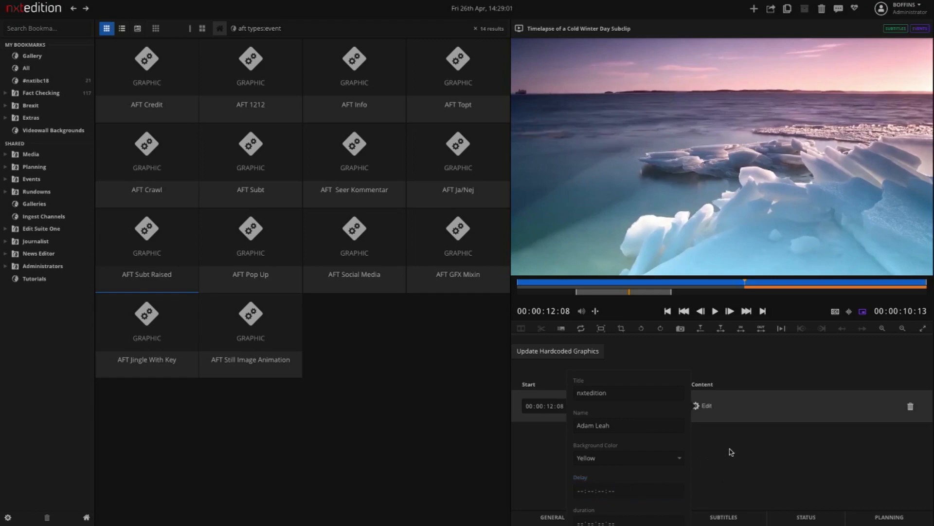
left_click(705, 408)
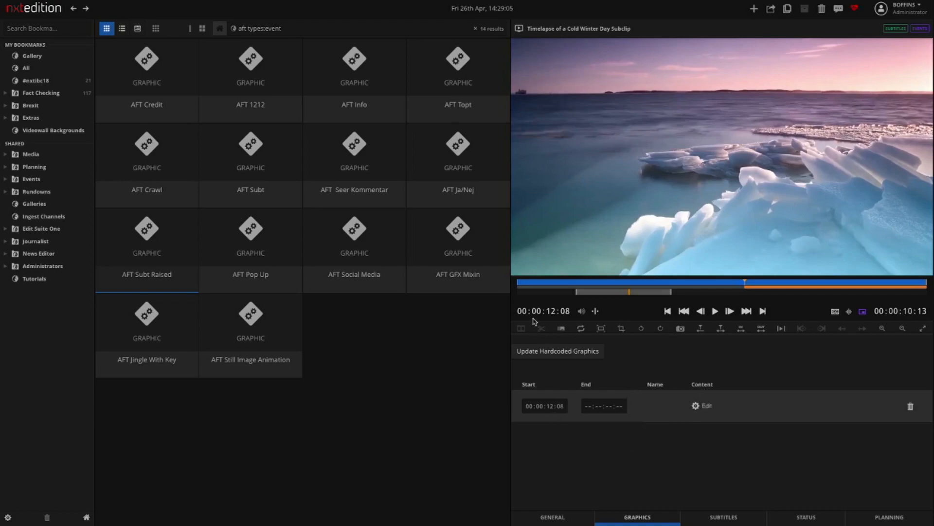
Step: Preview the yellow lower-third, switch its background to Purple, and play it again
left_click(731, 281)
left_click(715, 311)
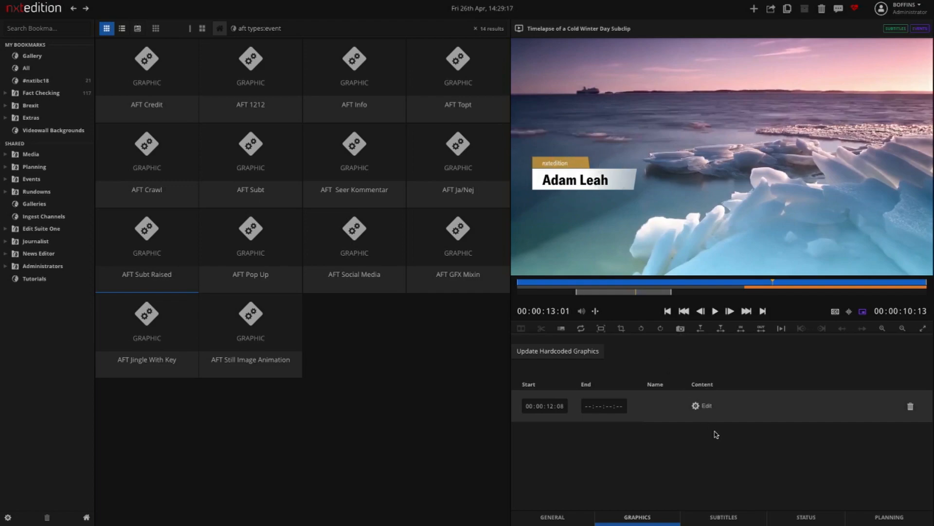
left_click(697, 407)
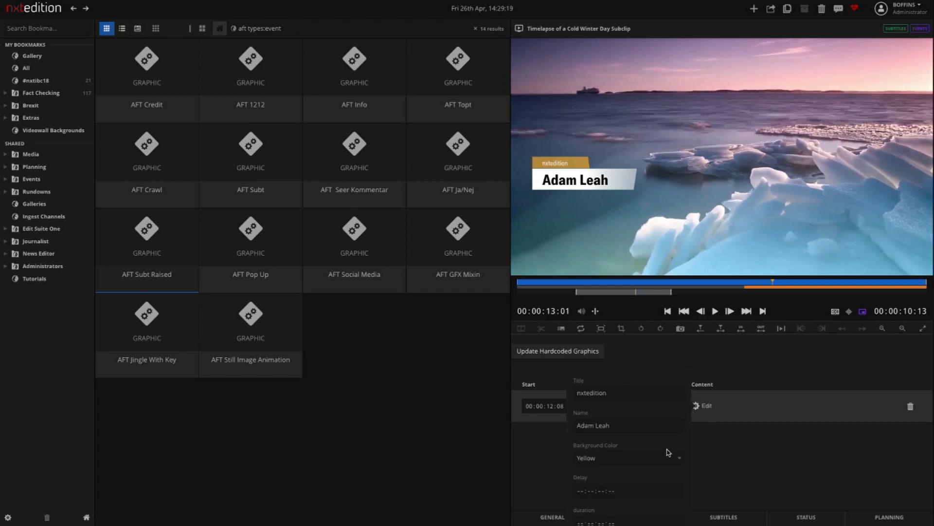
left_click(666, 455)
left_click(654, 405)
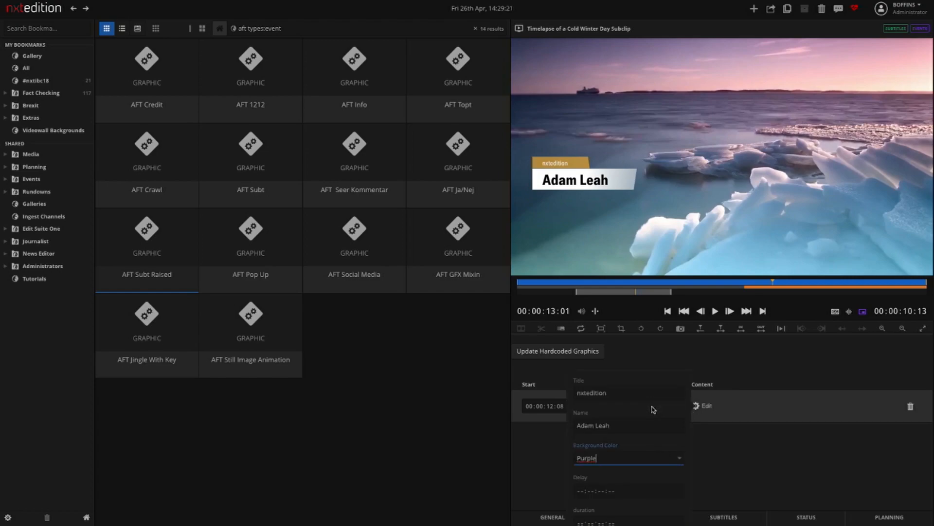
left_click(726, 463)
left_click(698, 407)
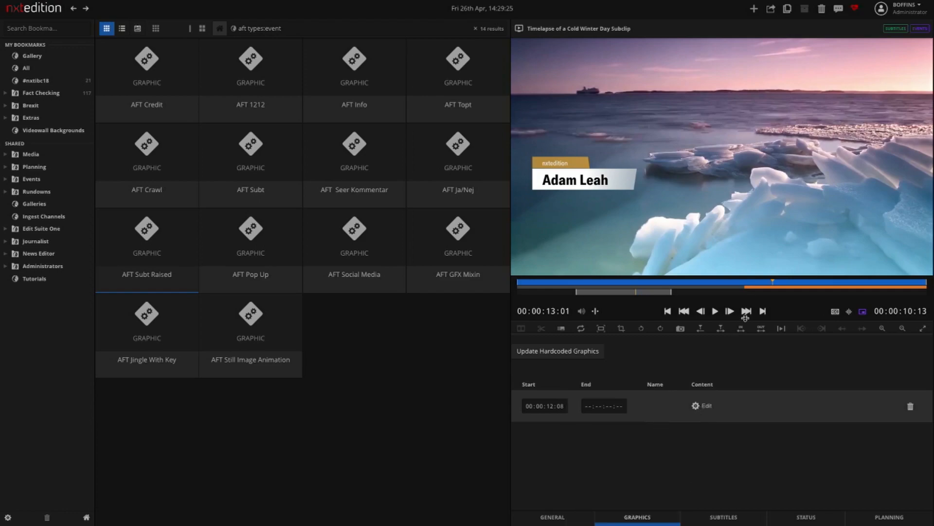
left_click(715, 311)
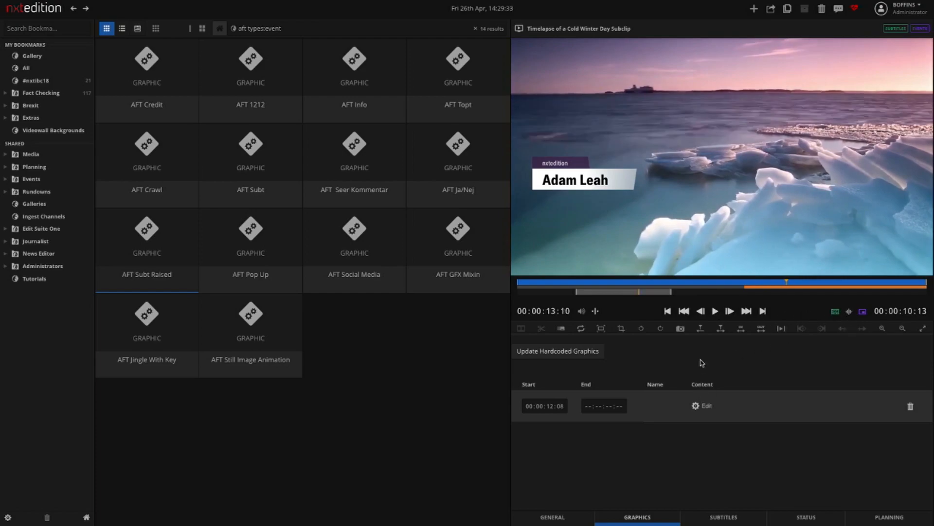
Step: Mark the graphic's end at 00:00:13:14 and replay it from 00:00:12:08
left_click_drag(699, 284, 750, 282)
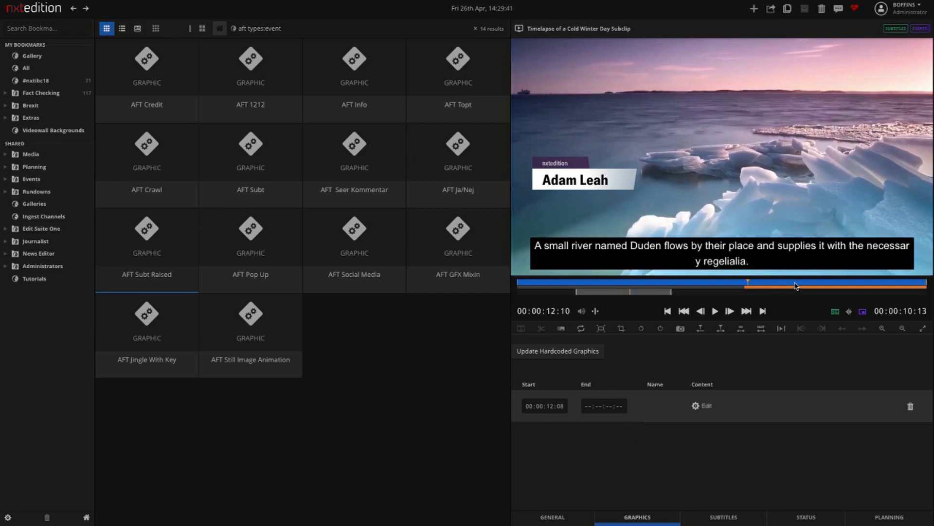
left_click_drag(782, 283, 793, 282)
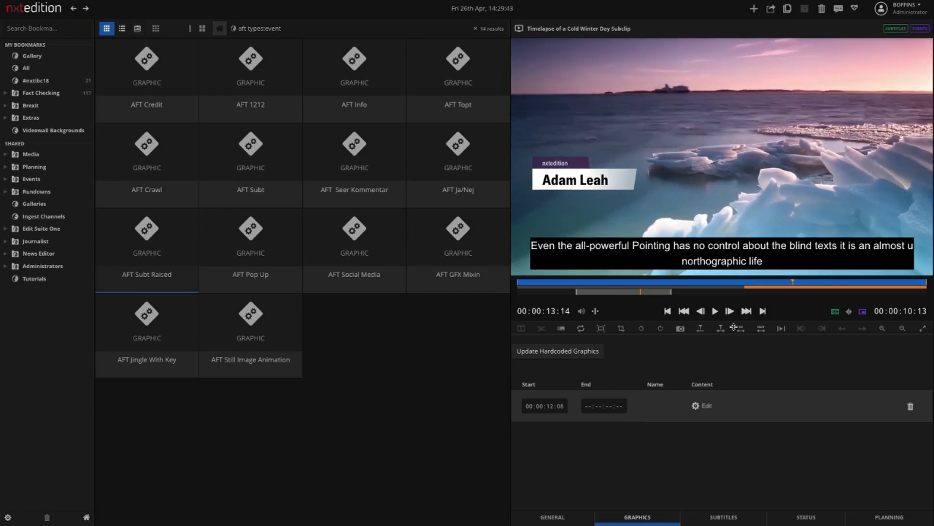
left_click(763, 311)
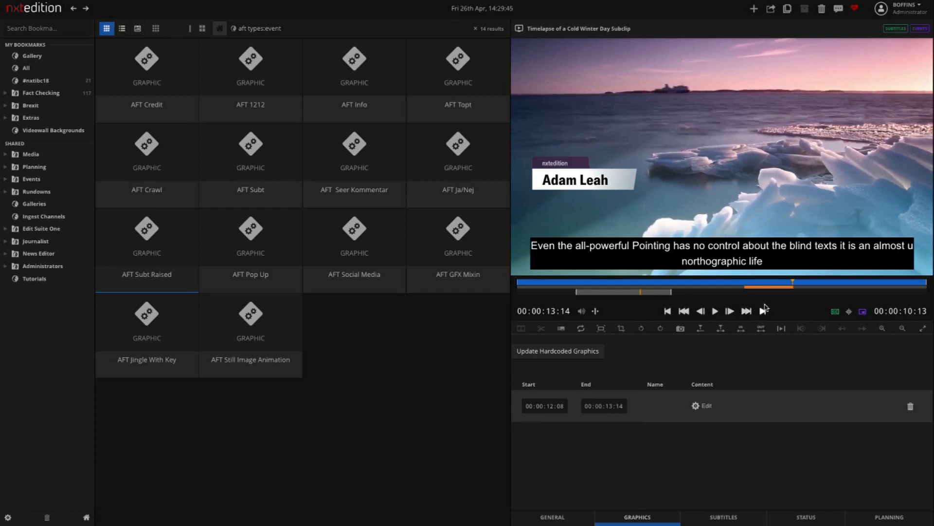
left_click_drag(793, 284, 739, 286)
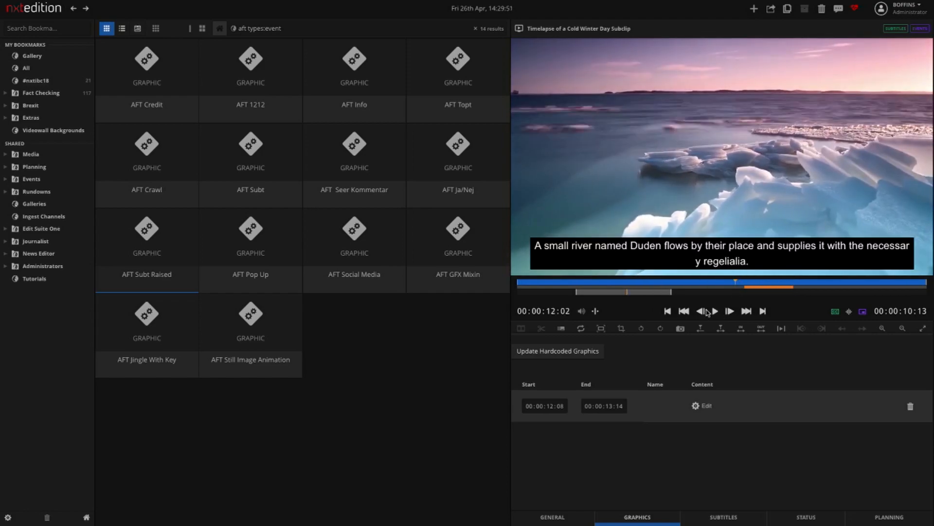
left_click(714, 311)
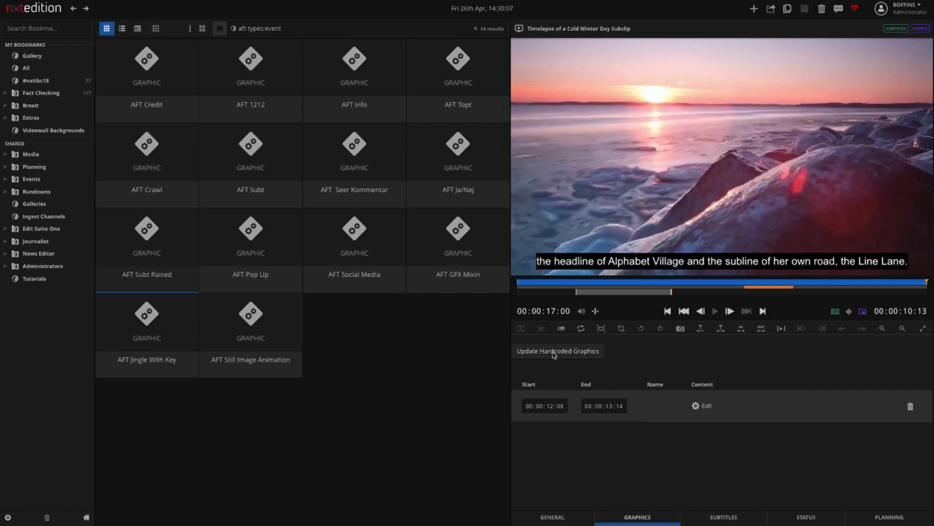
Step: Update Hardcoded Graphics, then replay from about 00:00:12:06 to check the burned-in lower-third
left_click(555, 350)
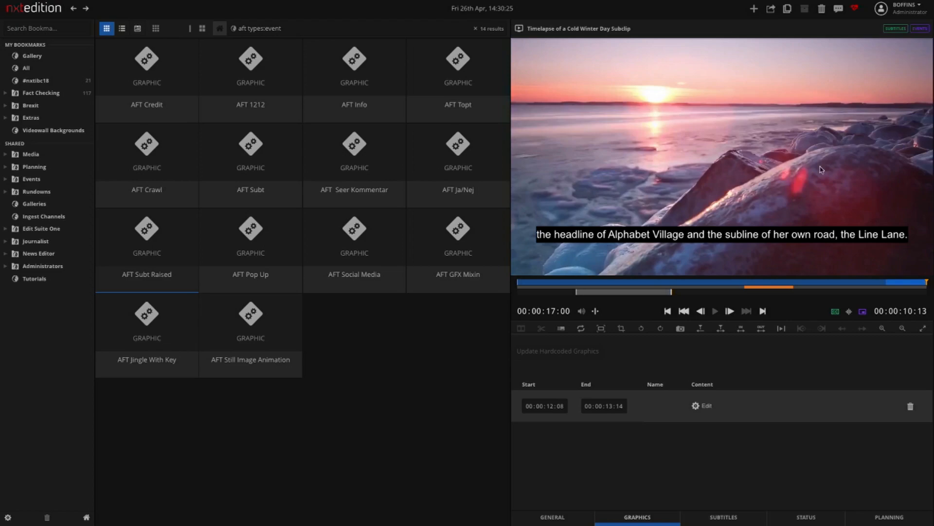
left_click(757, 284)
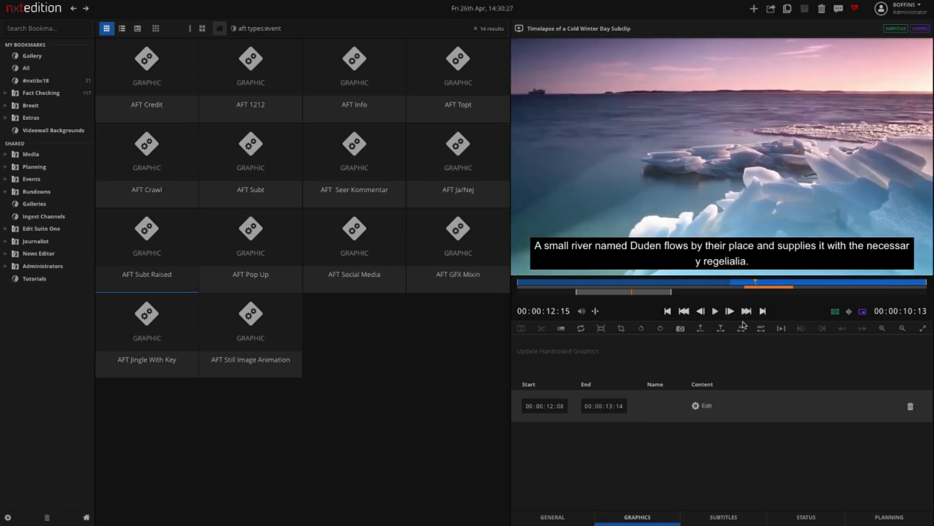
left_click(741, 286)
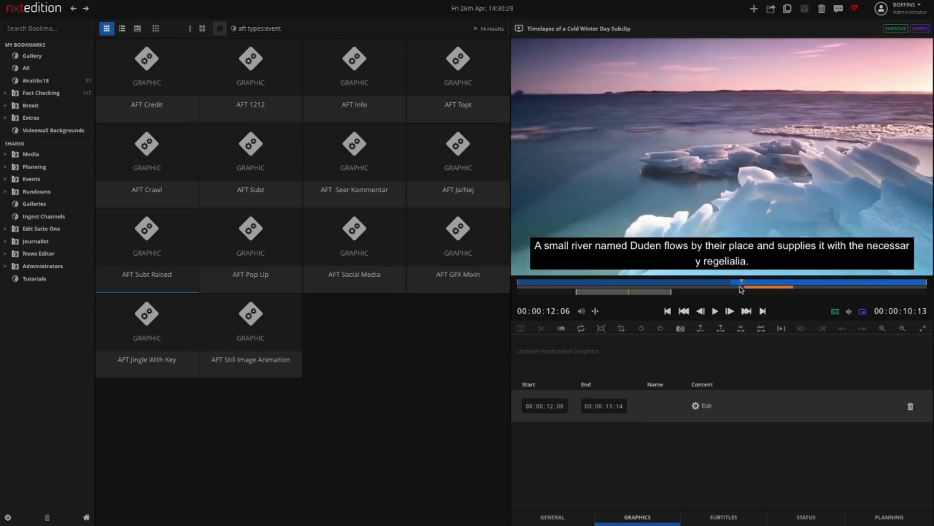
left_click(715, 311)
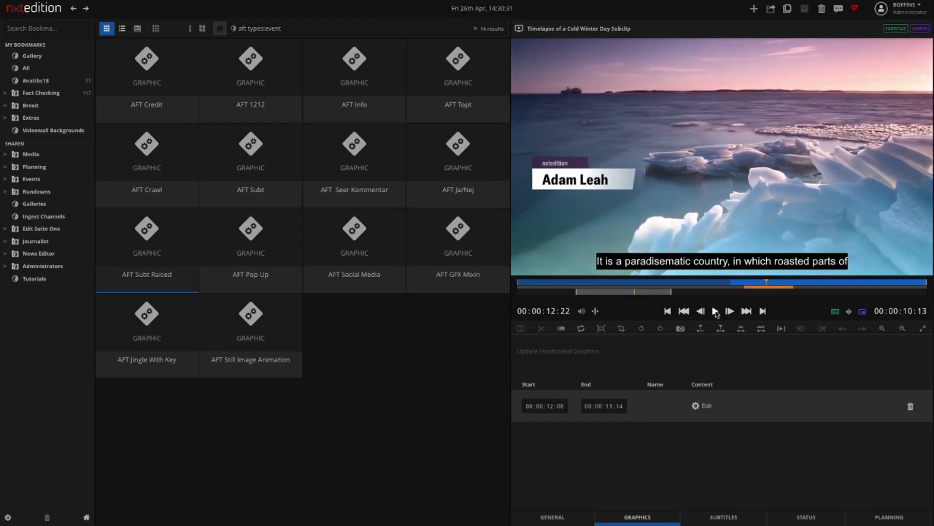